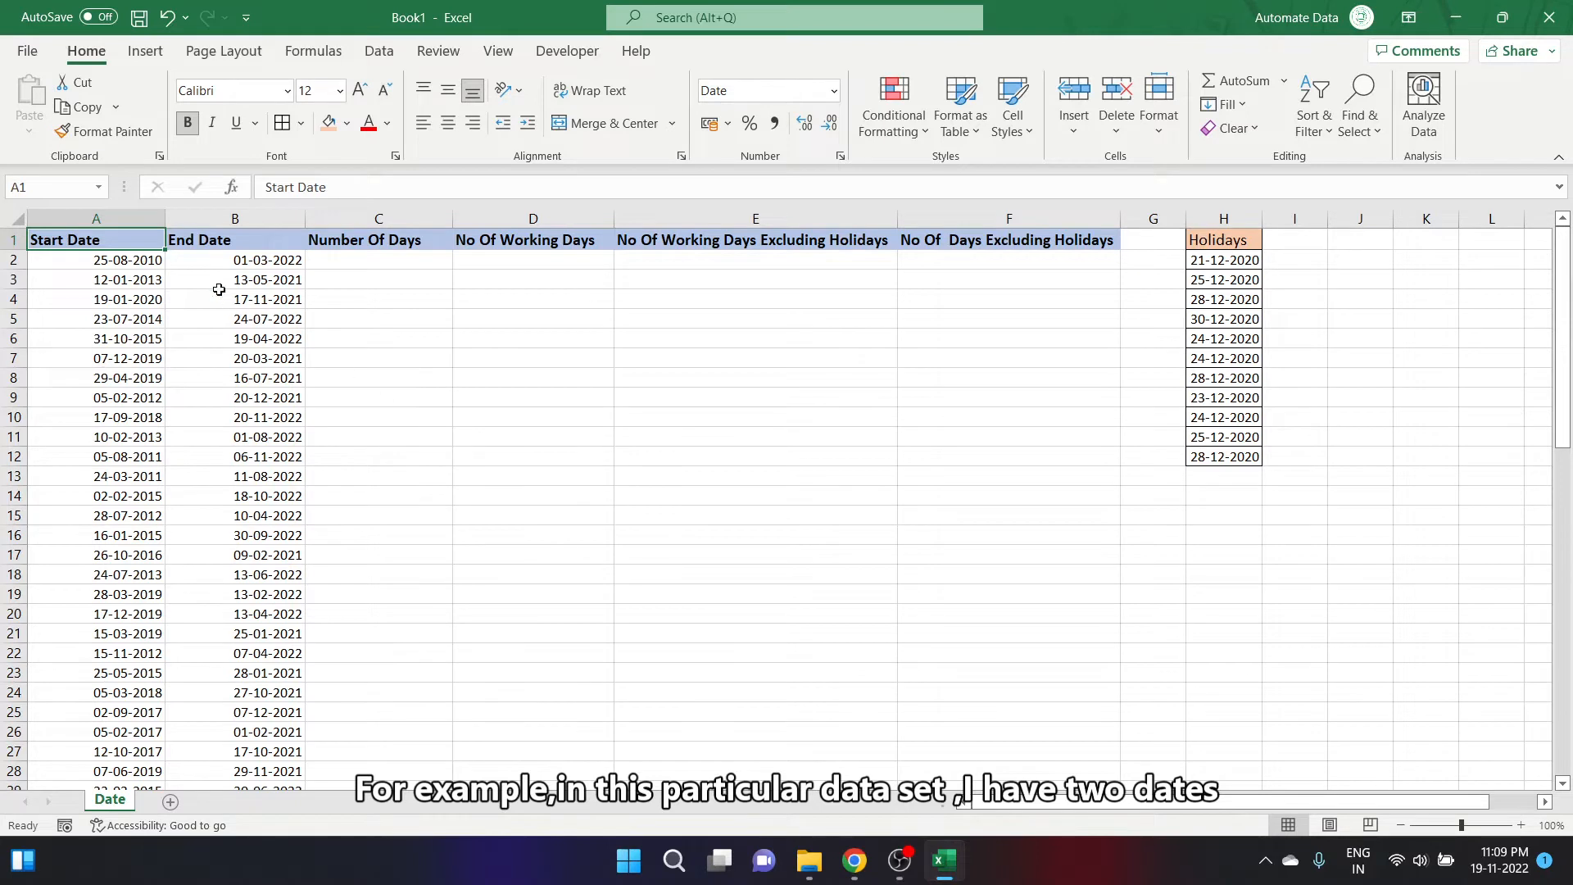
pyautogui.click(115, 214)
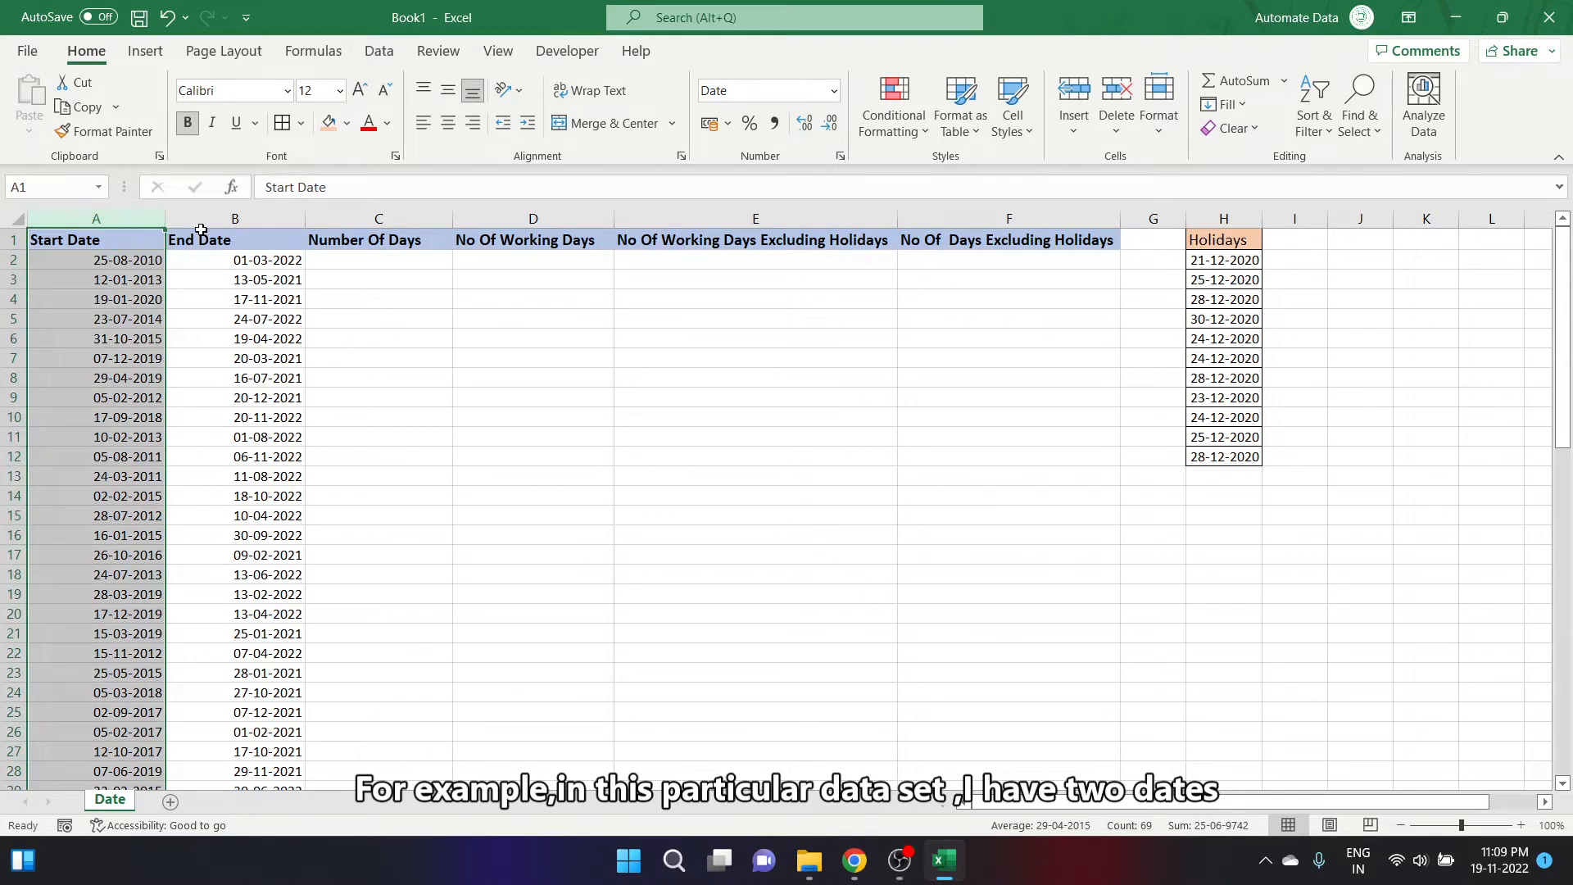
pyautogui.press('Right')
pyautogui.click(77, 210)
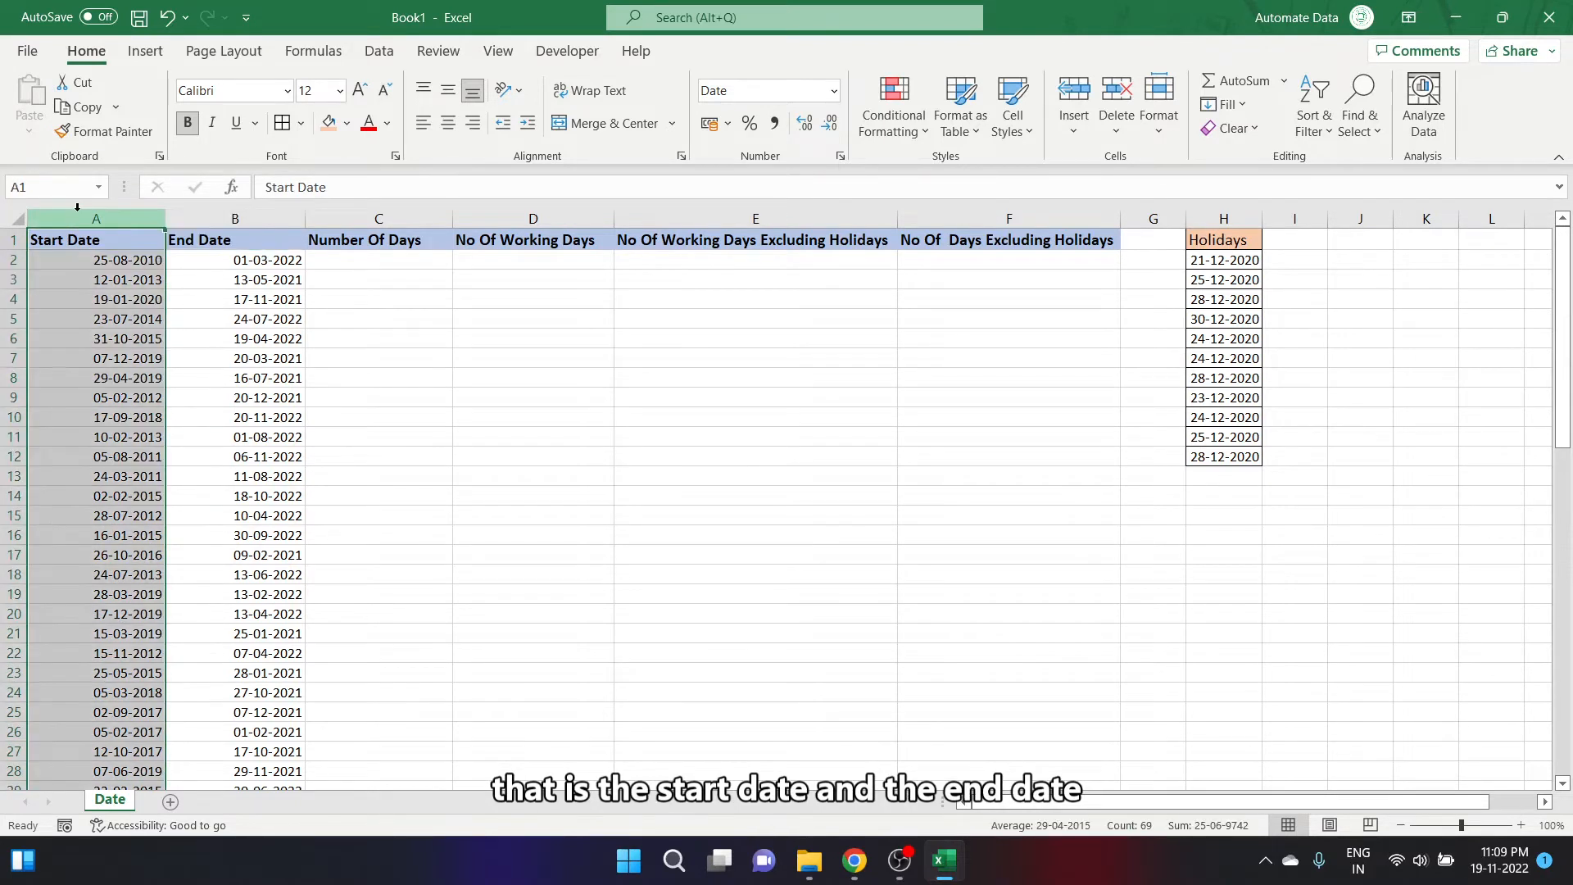
pyautogui.click(196, 215)
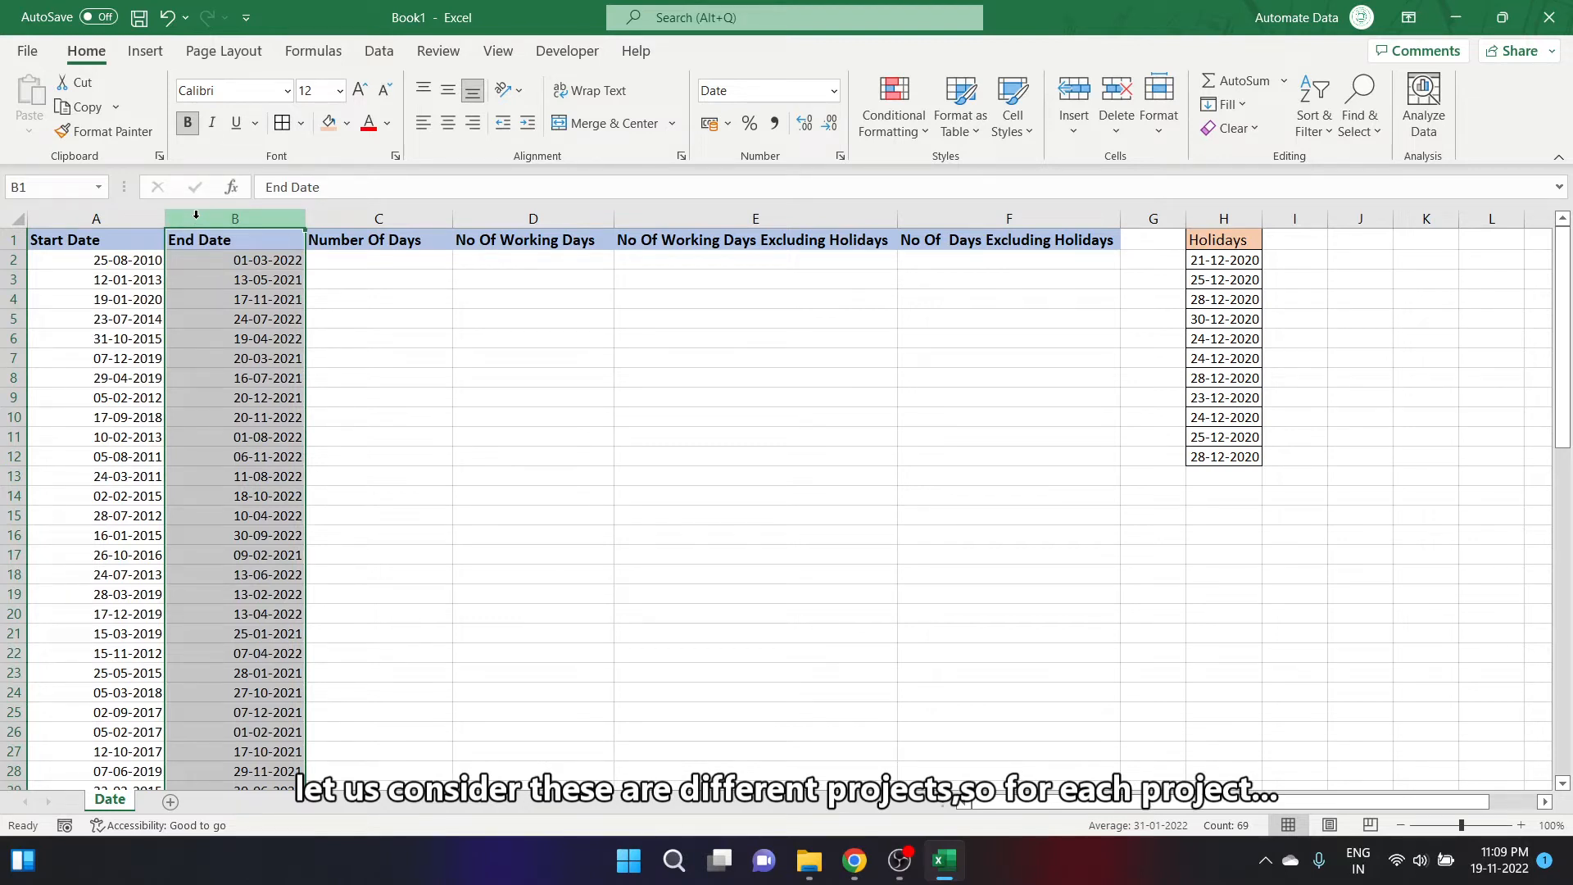
pyautogui.click(96, 259)
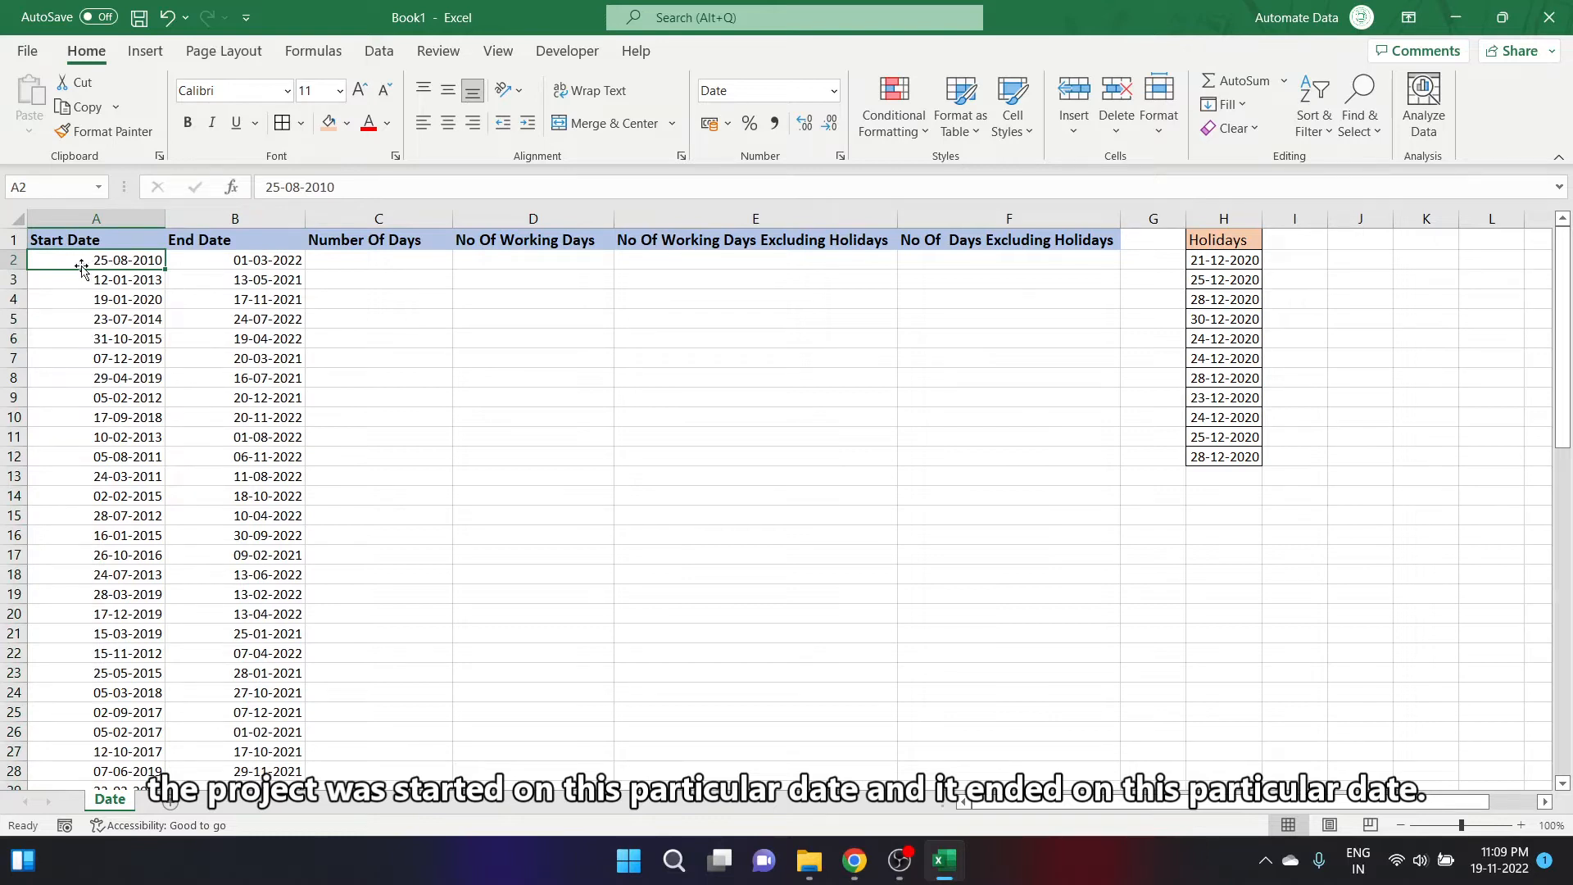
pyautogui.click(211, 262)
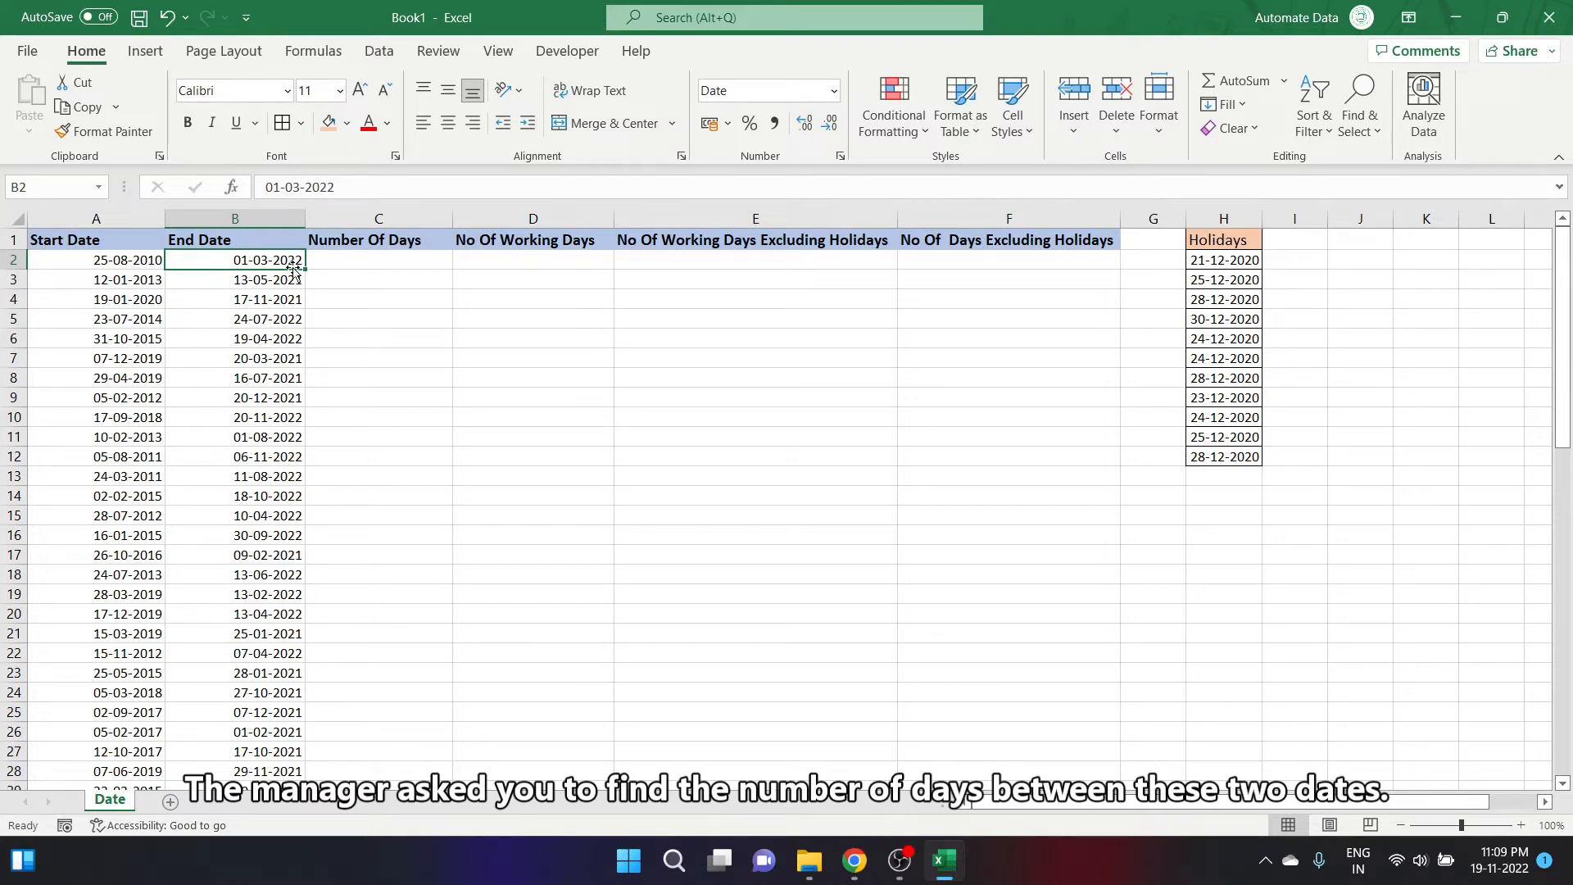
# Calculate Number Of Days in C2 with =B2-A2 and fill the formula down the column.
pyautogui.click(341, 266)
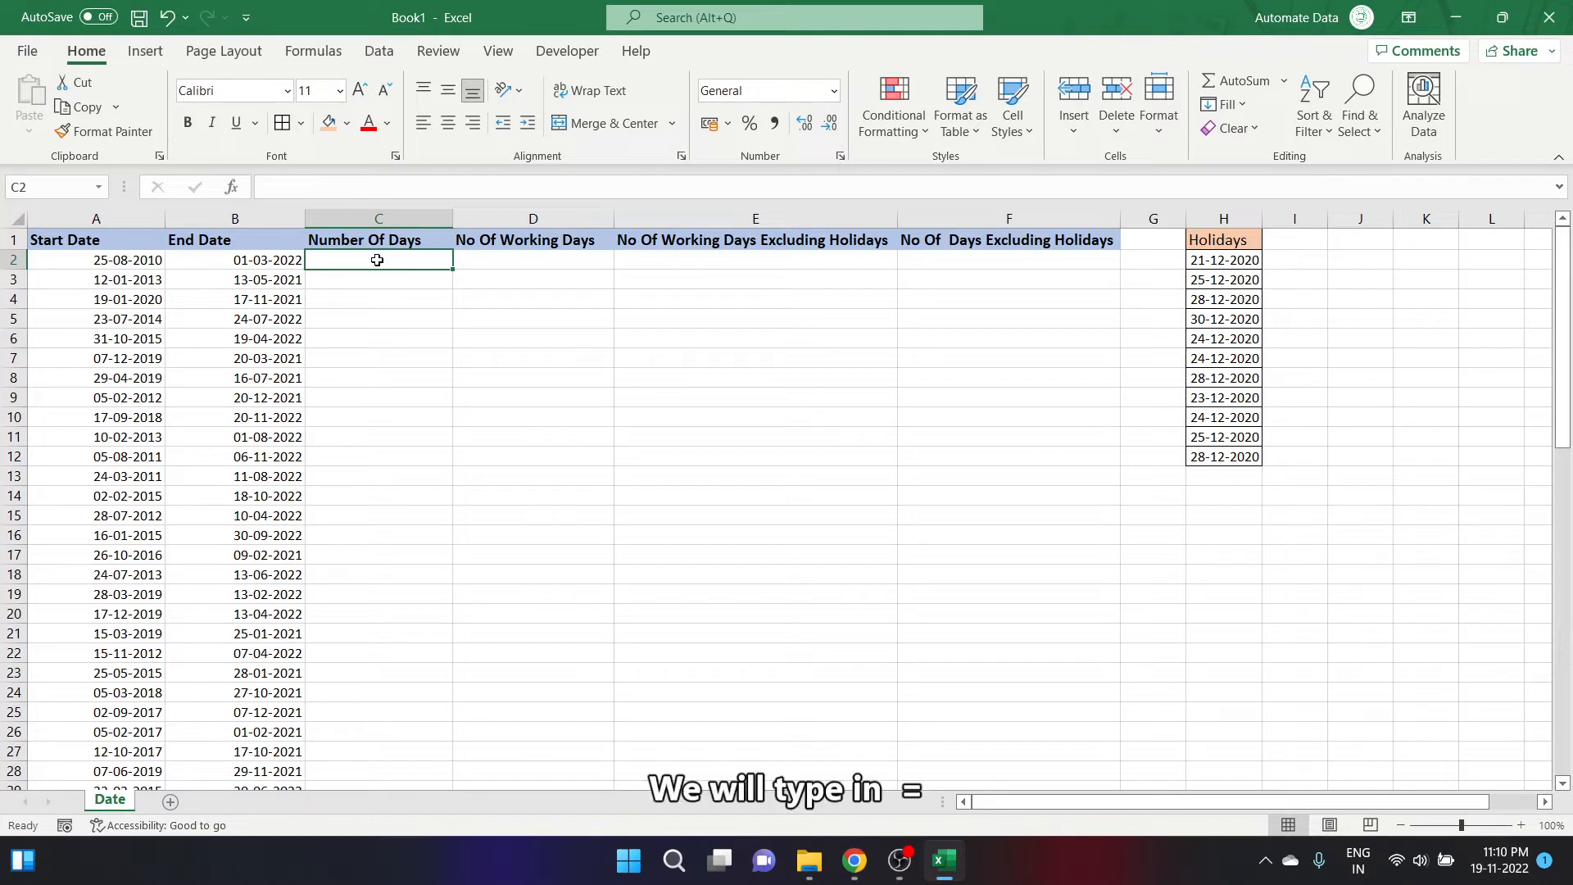
pyautogui.write('=')
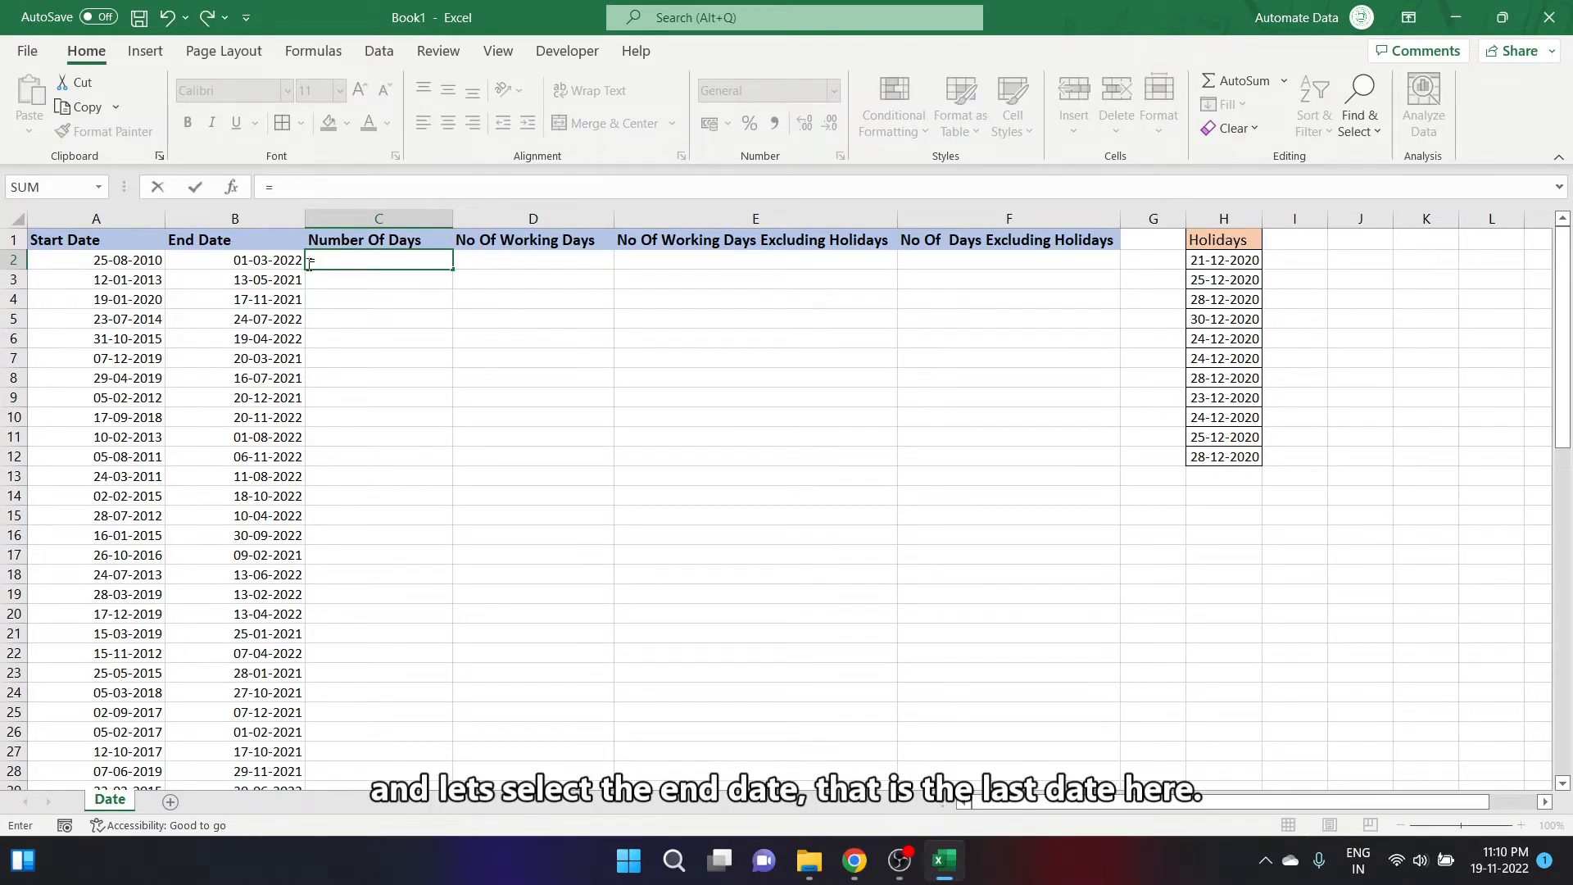
pyautogui.click(226, 261)
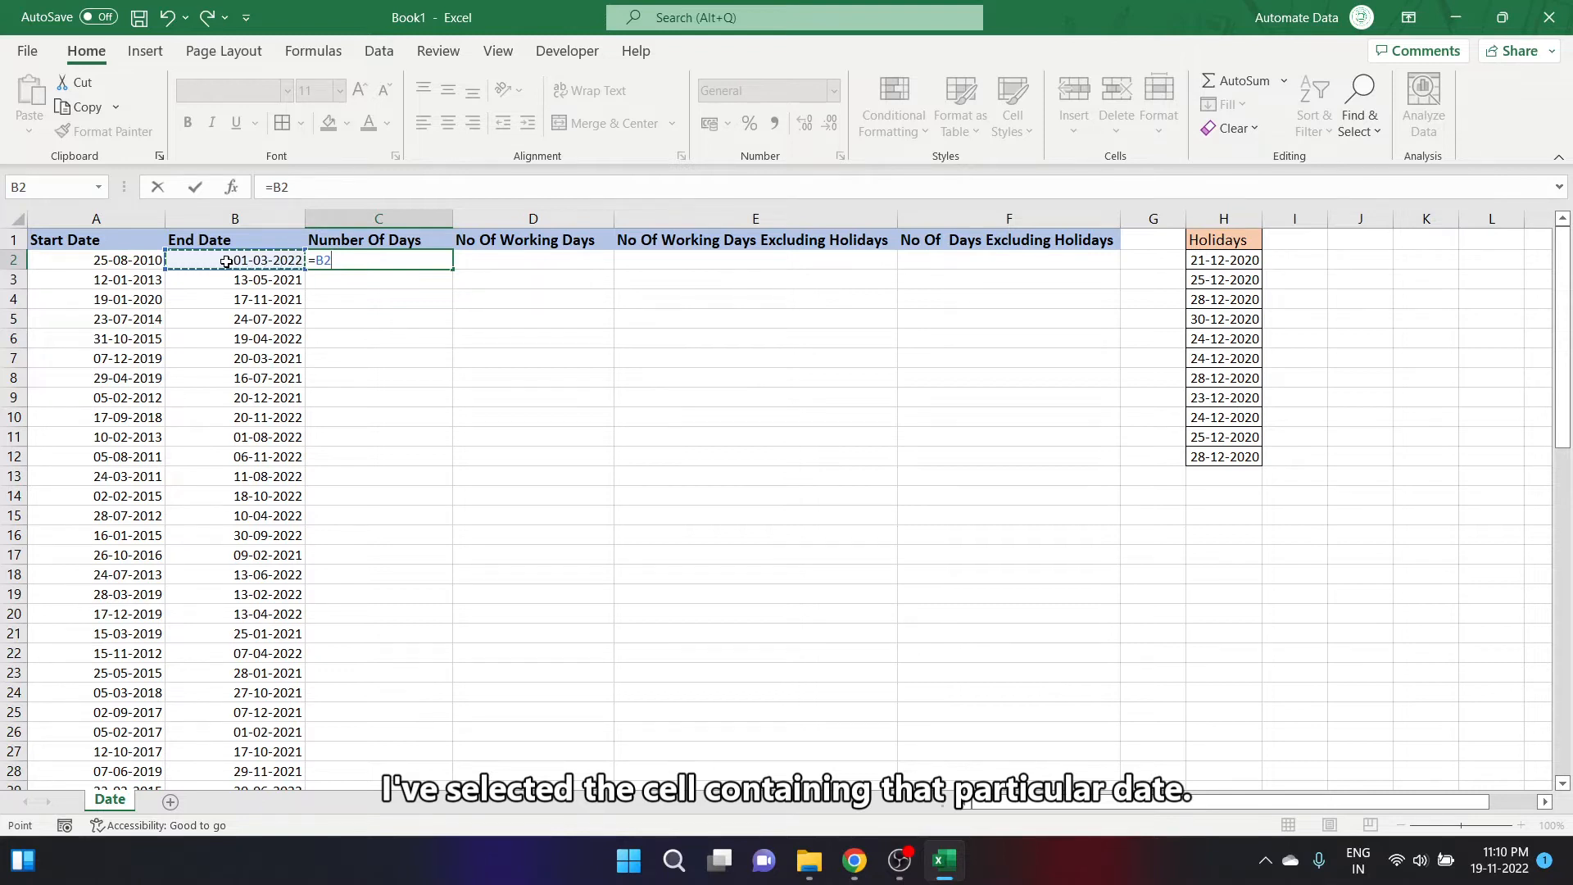
pyautogui.write('-')
pyautogui.click(105, 262)
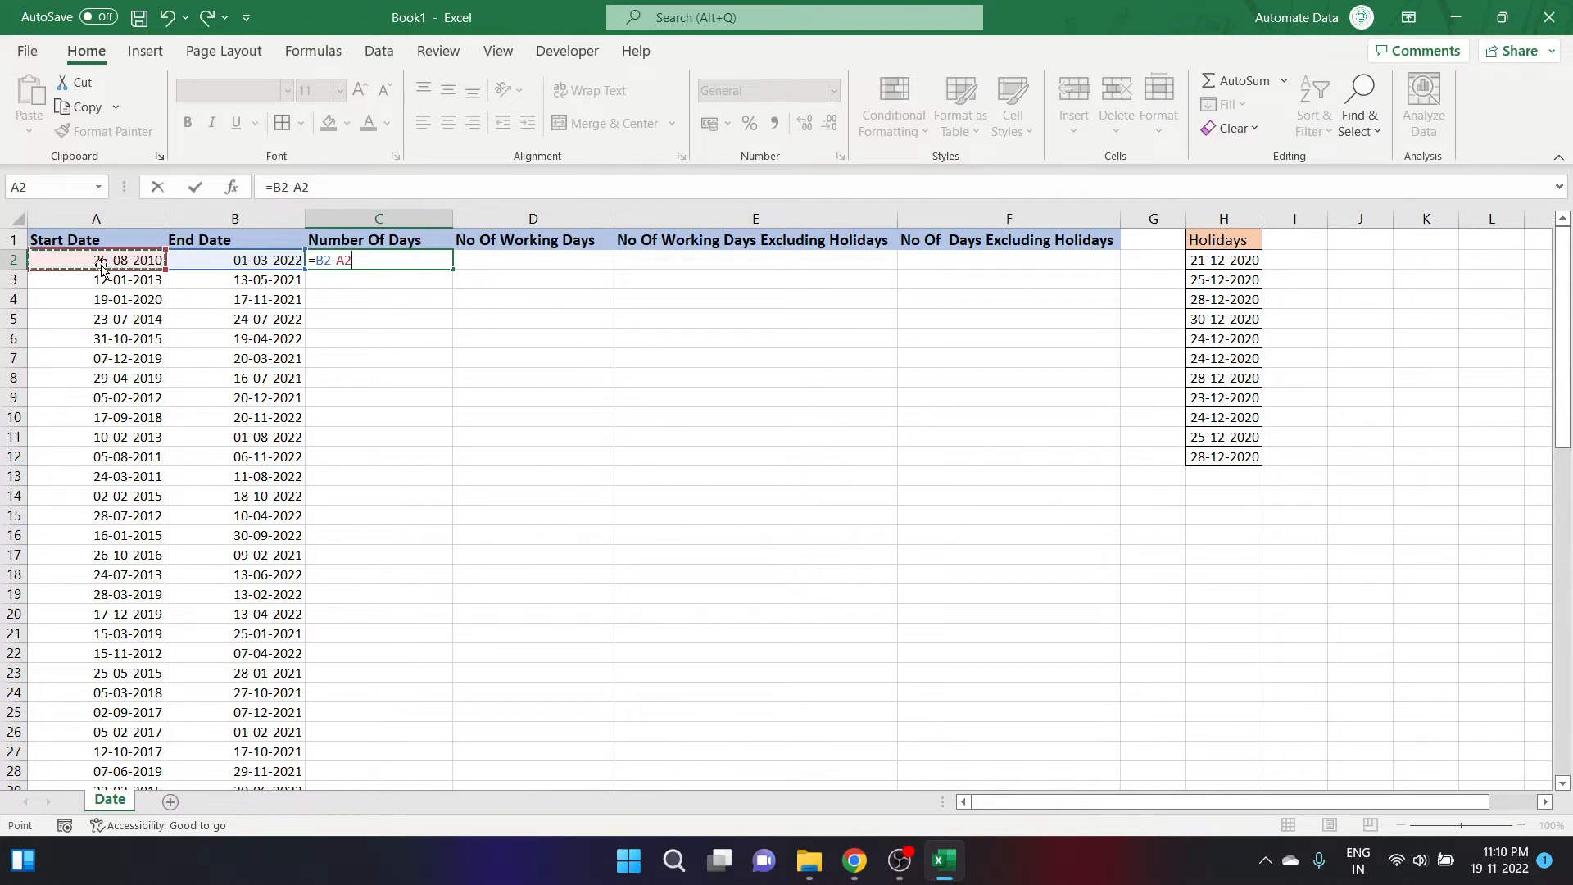
pyautogui.press('Return')
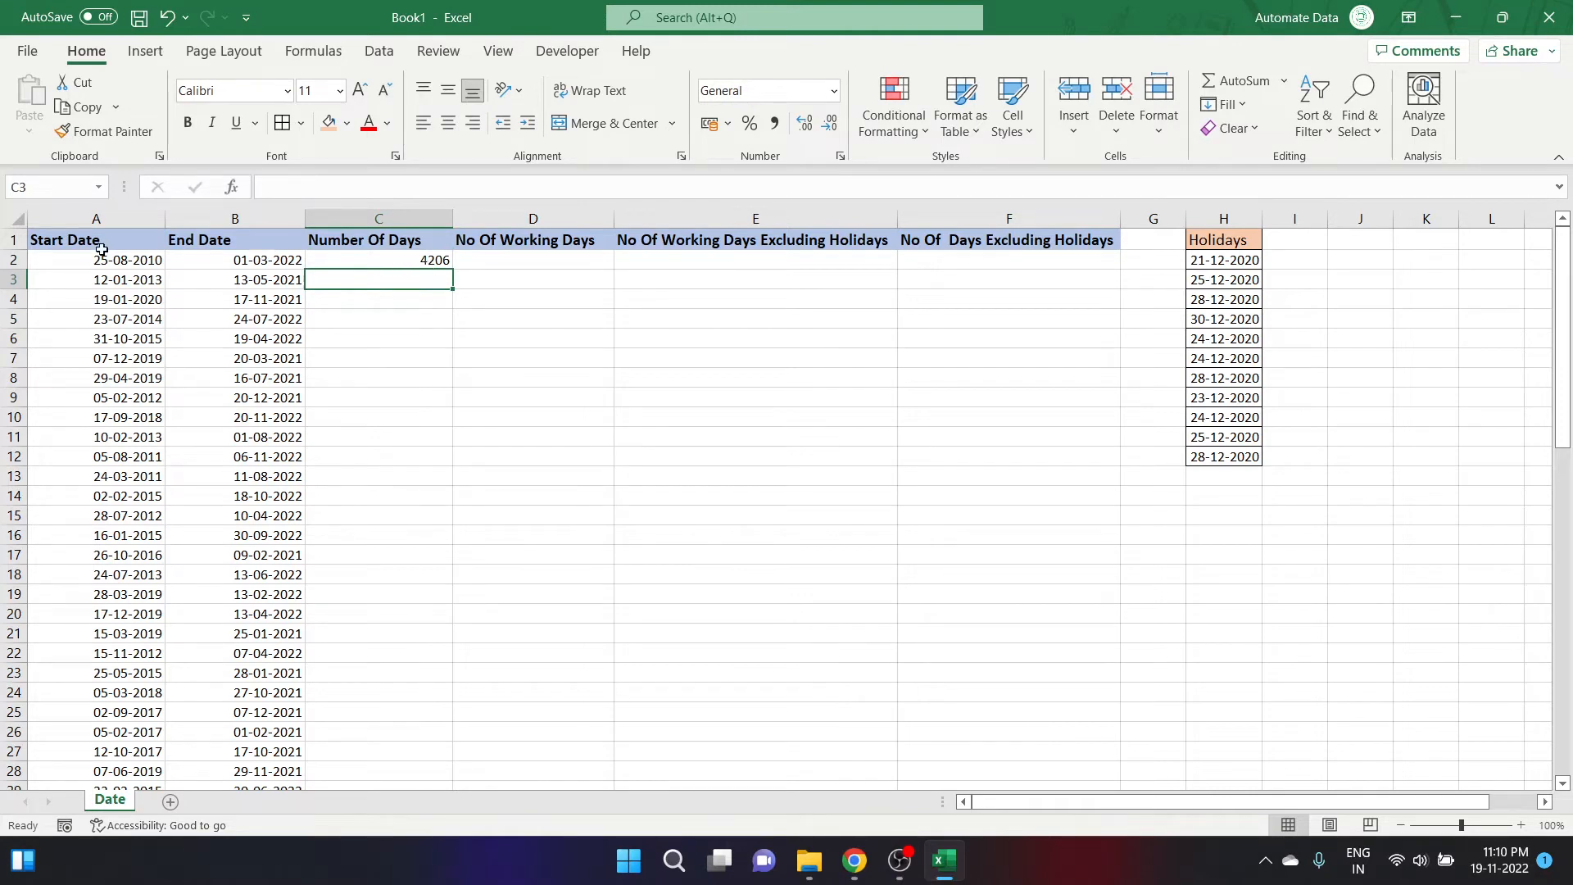
pyautogui.click(406, 262)
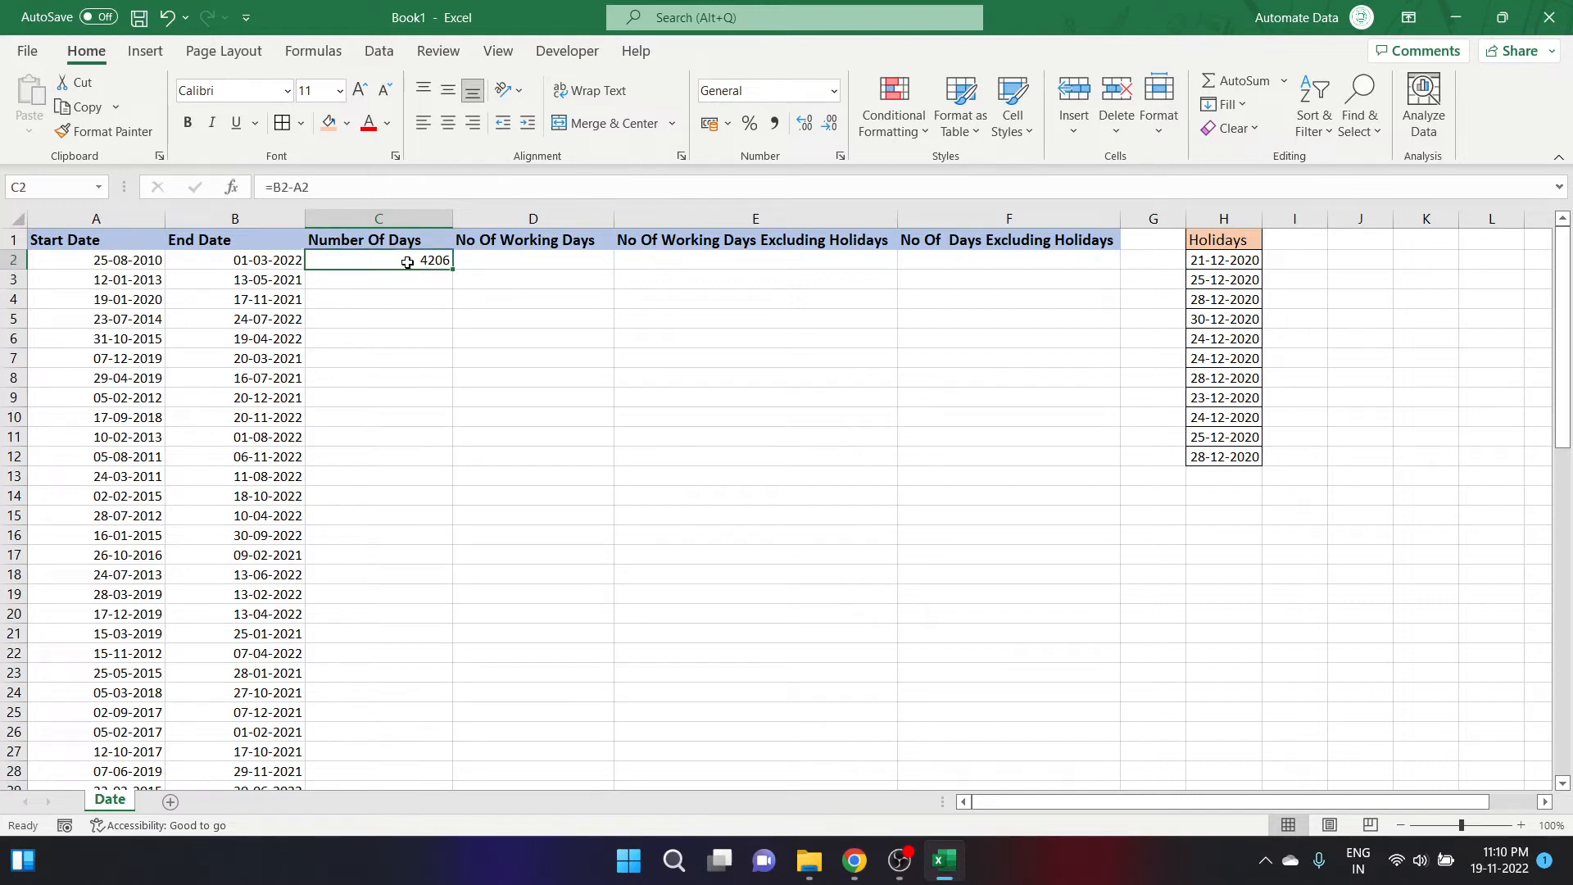
pyautogui.doubleClick(452, 268)
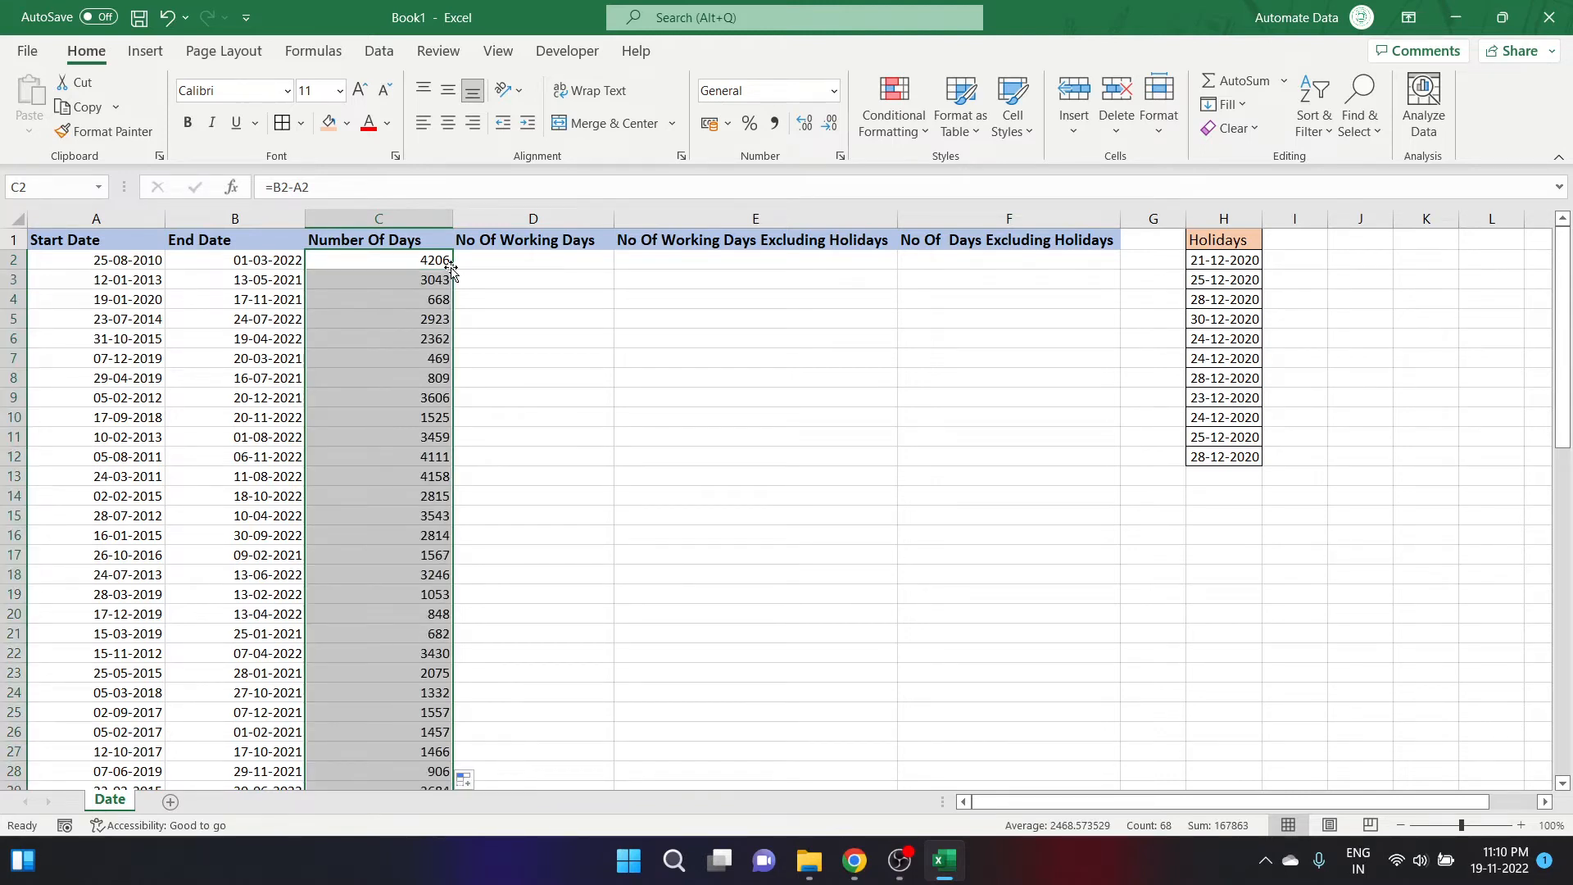
# Enter =NETWORKDAYS(A2,B2) in D2 to calculate the number of working days between the start and end dates.
pyautogui.click(496, 268)
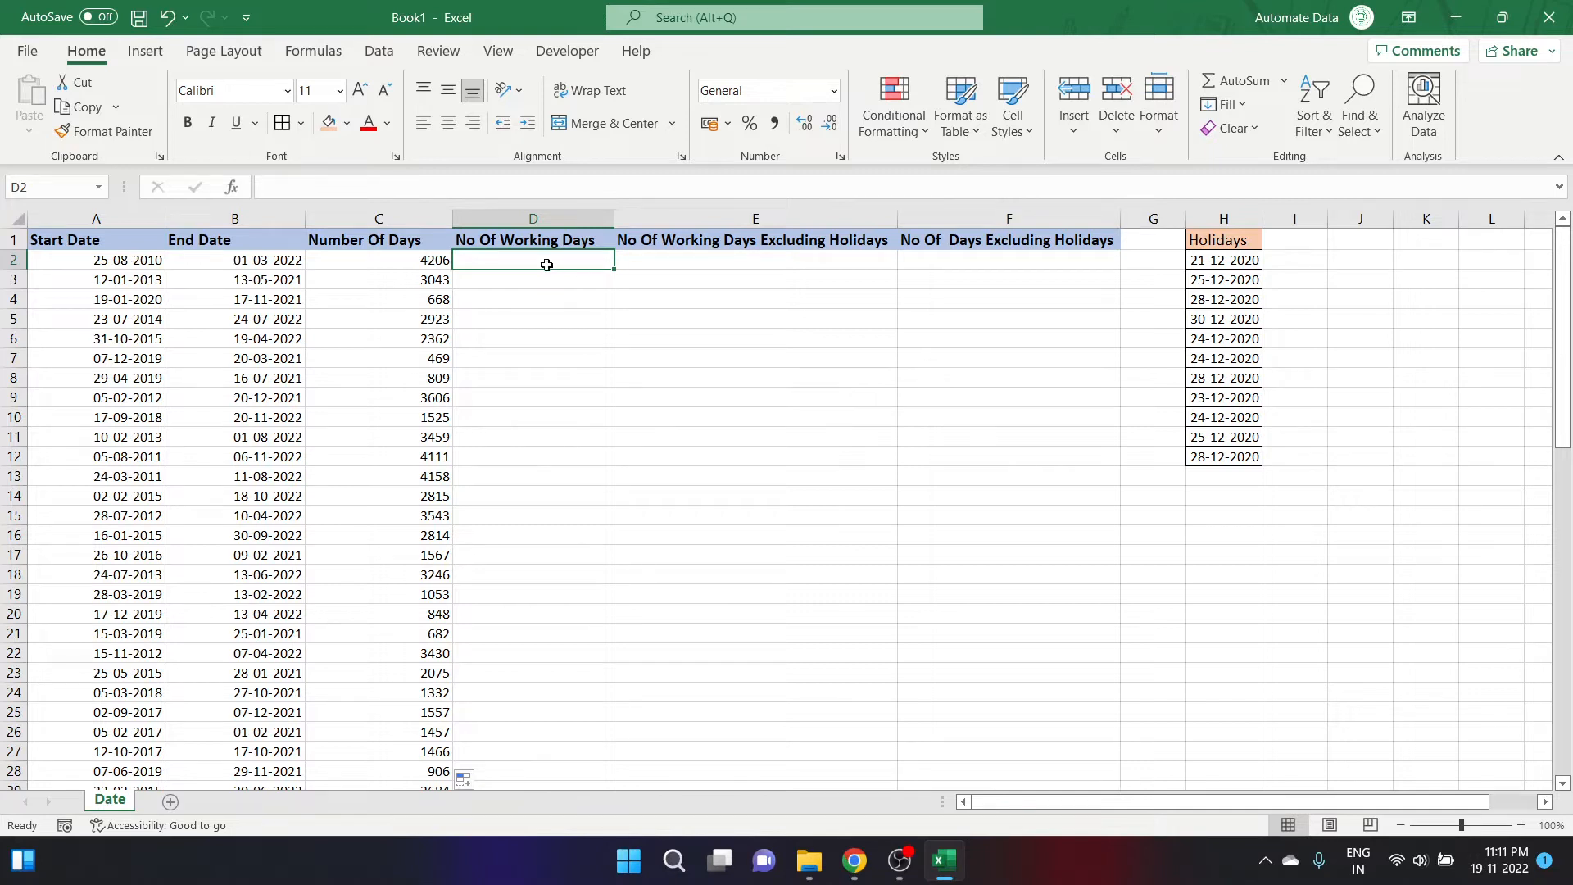
pyautogui.write('=')
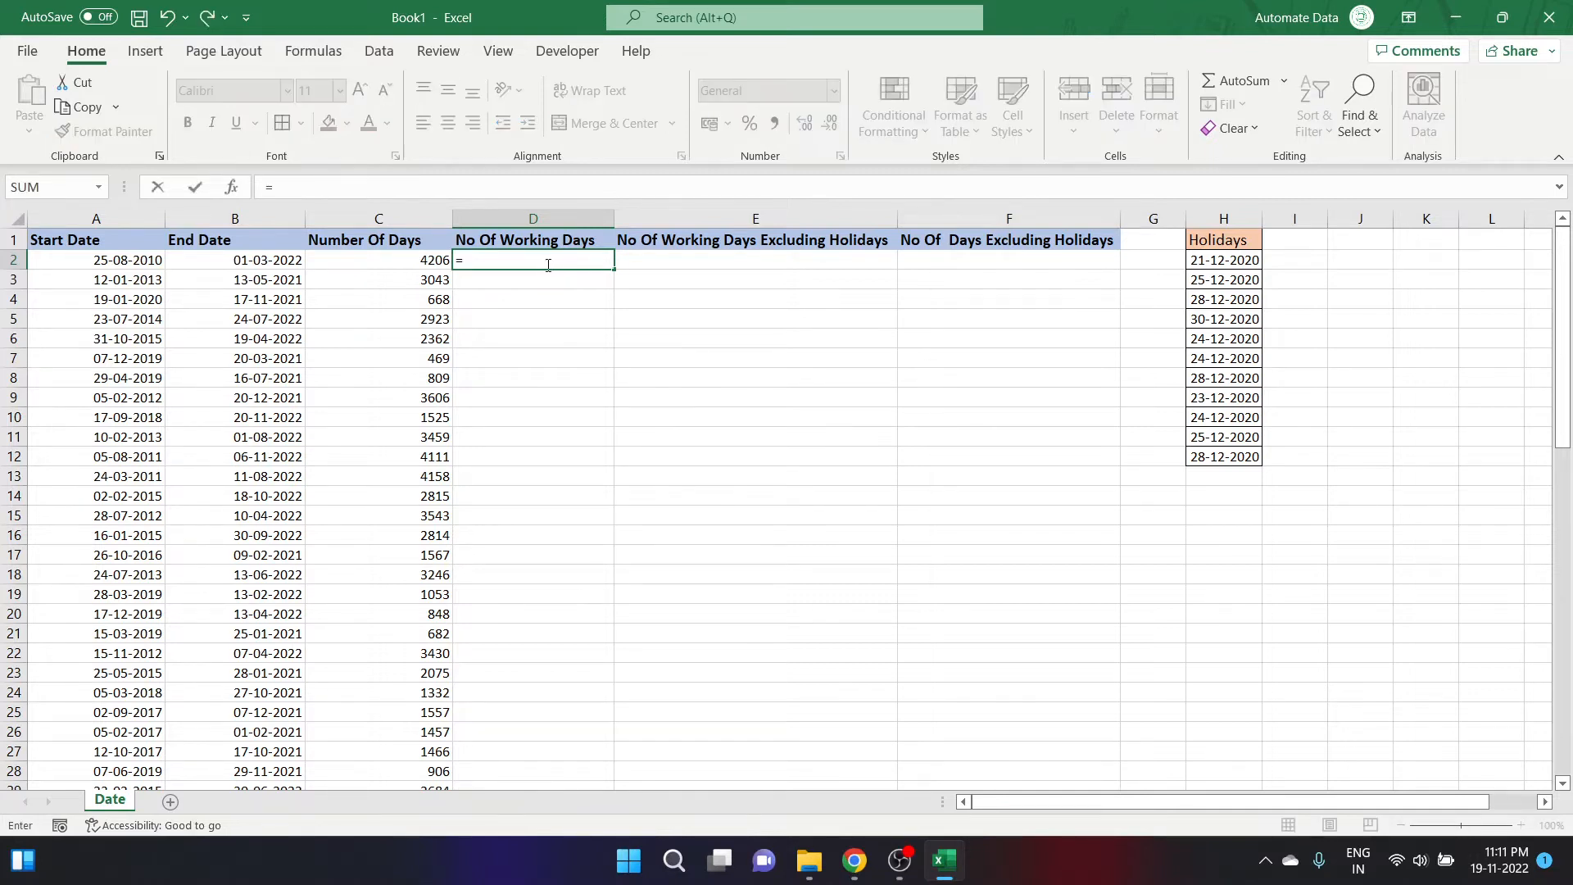
pyautogui.write('net')
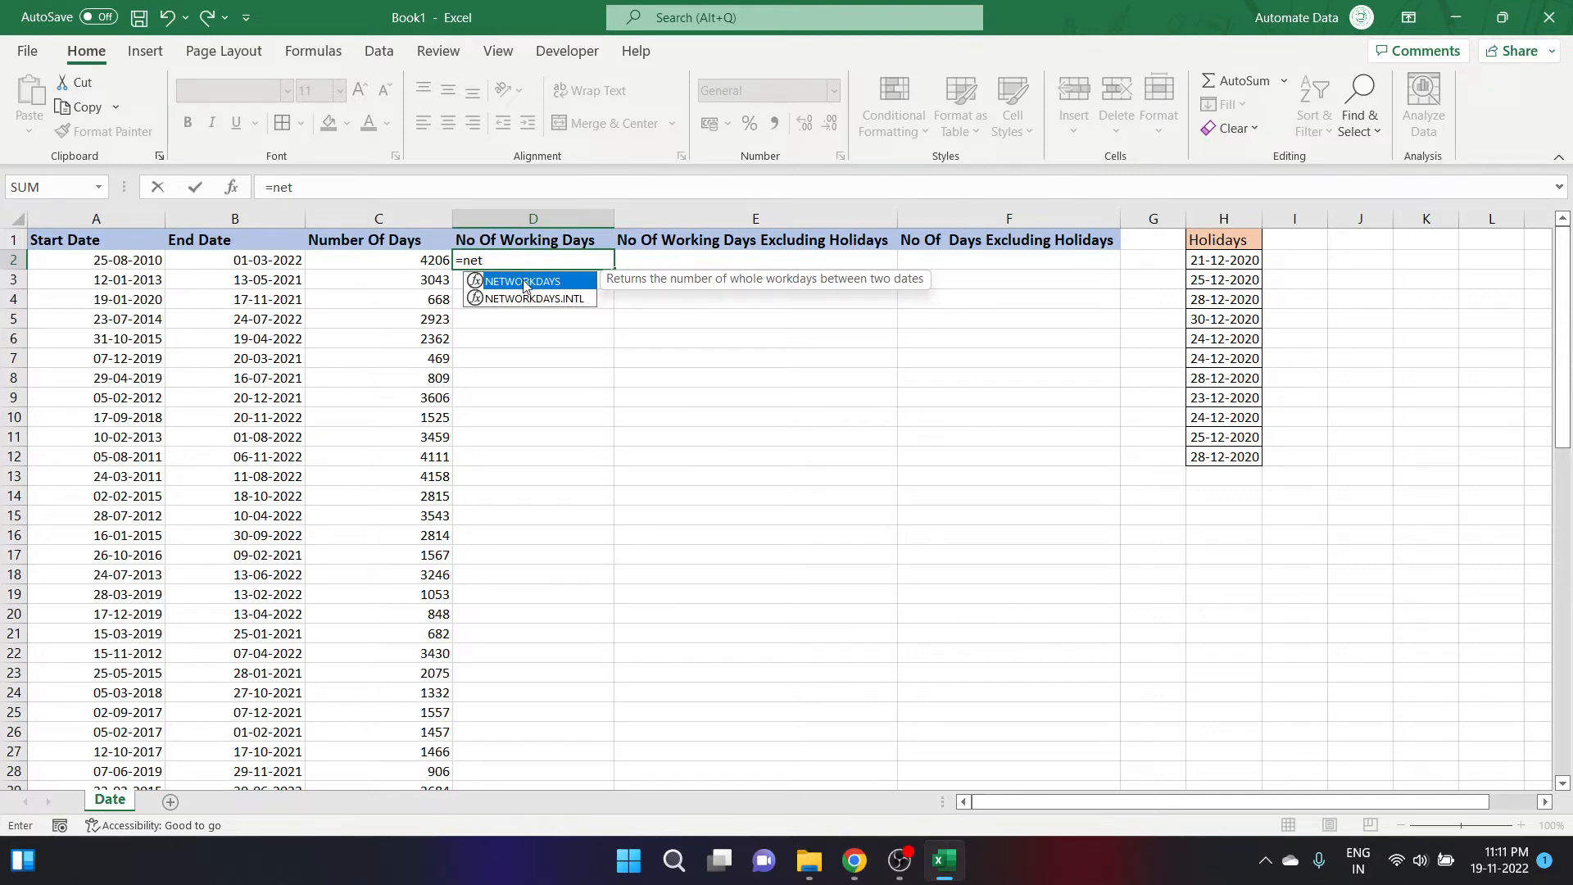
pyautogui.doubleClick(525, 286)
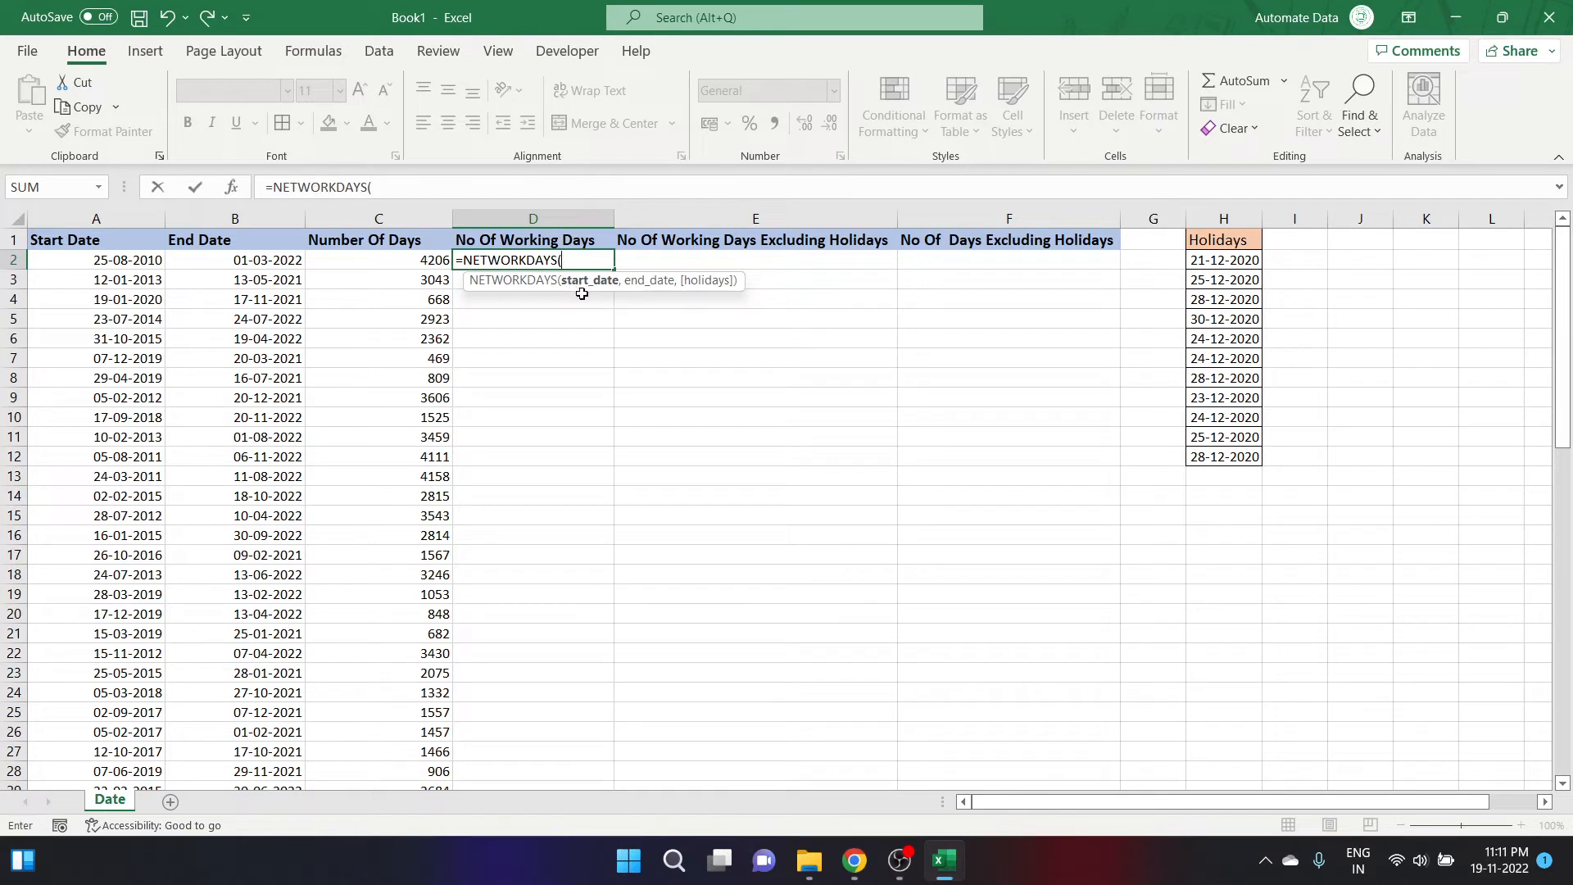
pyautogui.click(90, 259)
pyautogui.write(',')
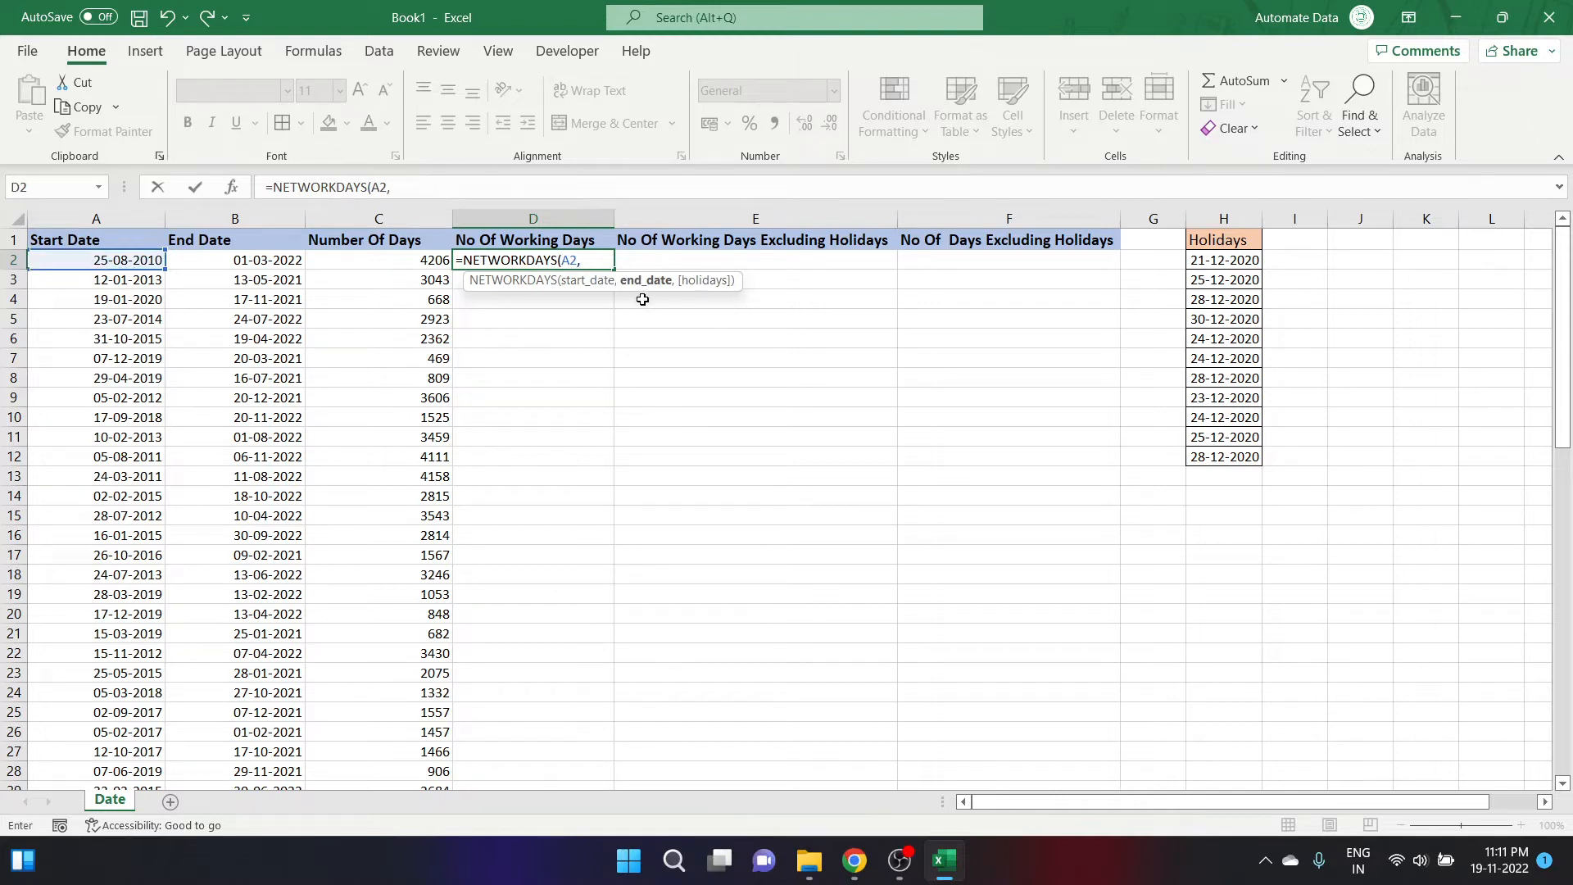
pyautogui.click(262, 261)
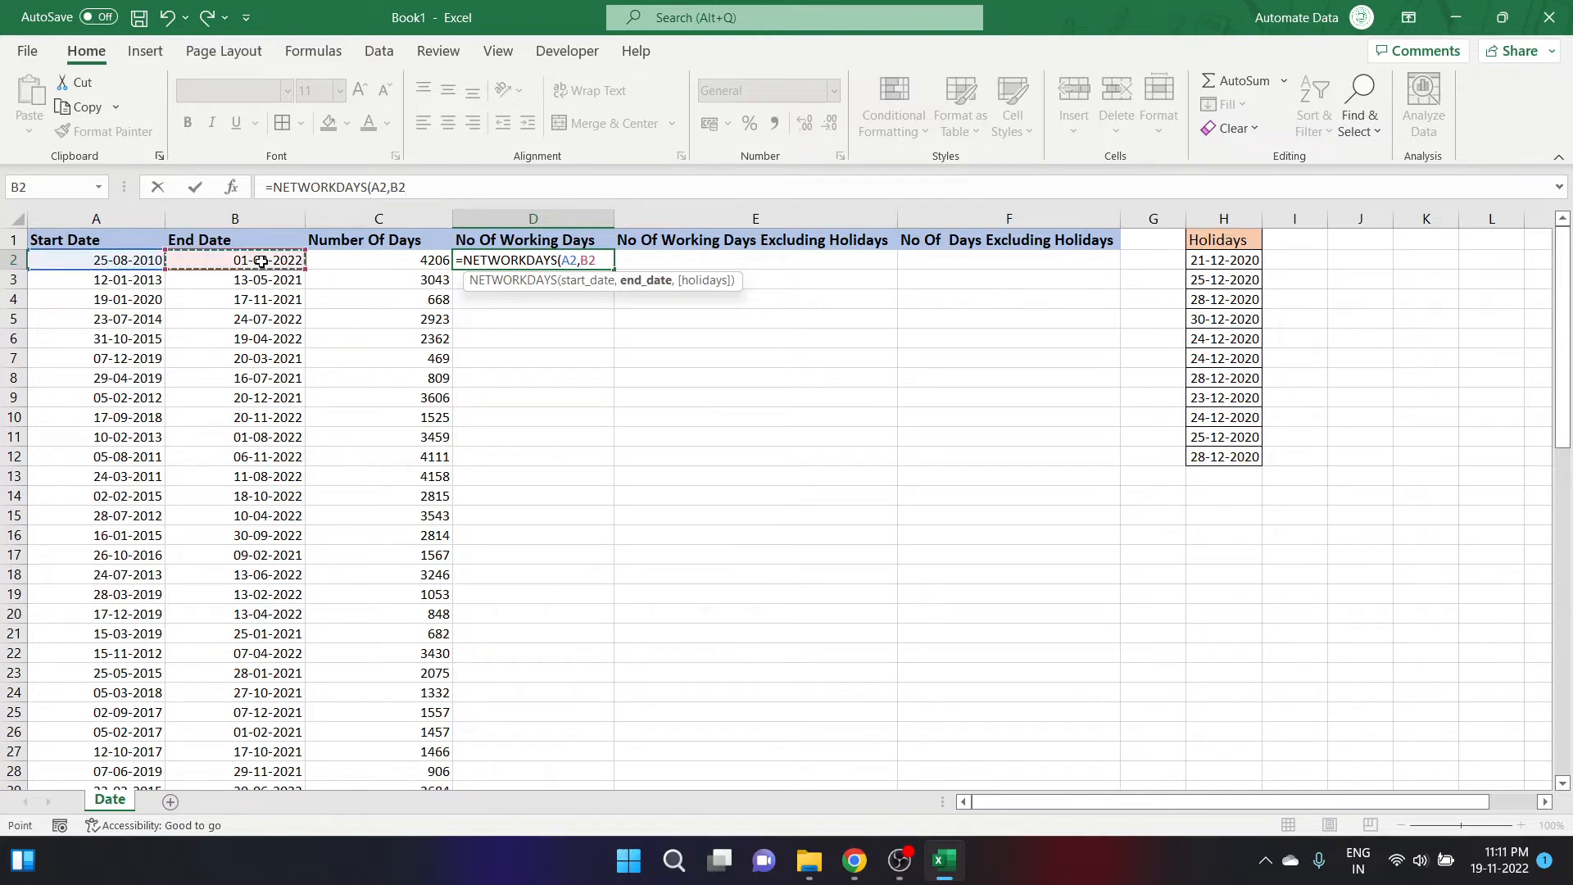
pyautogui.write(',')
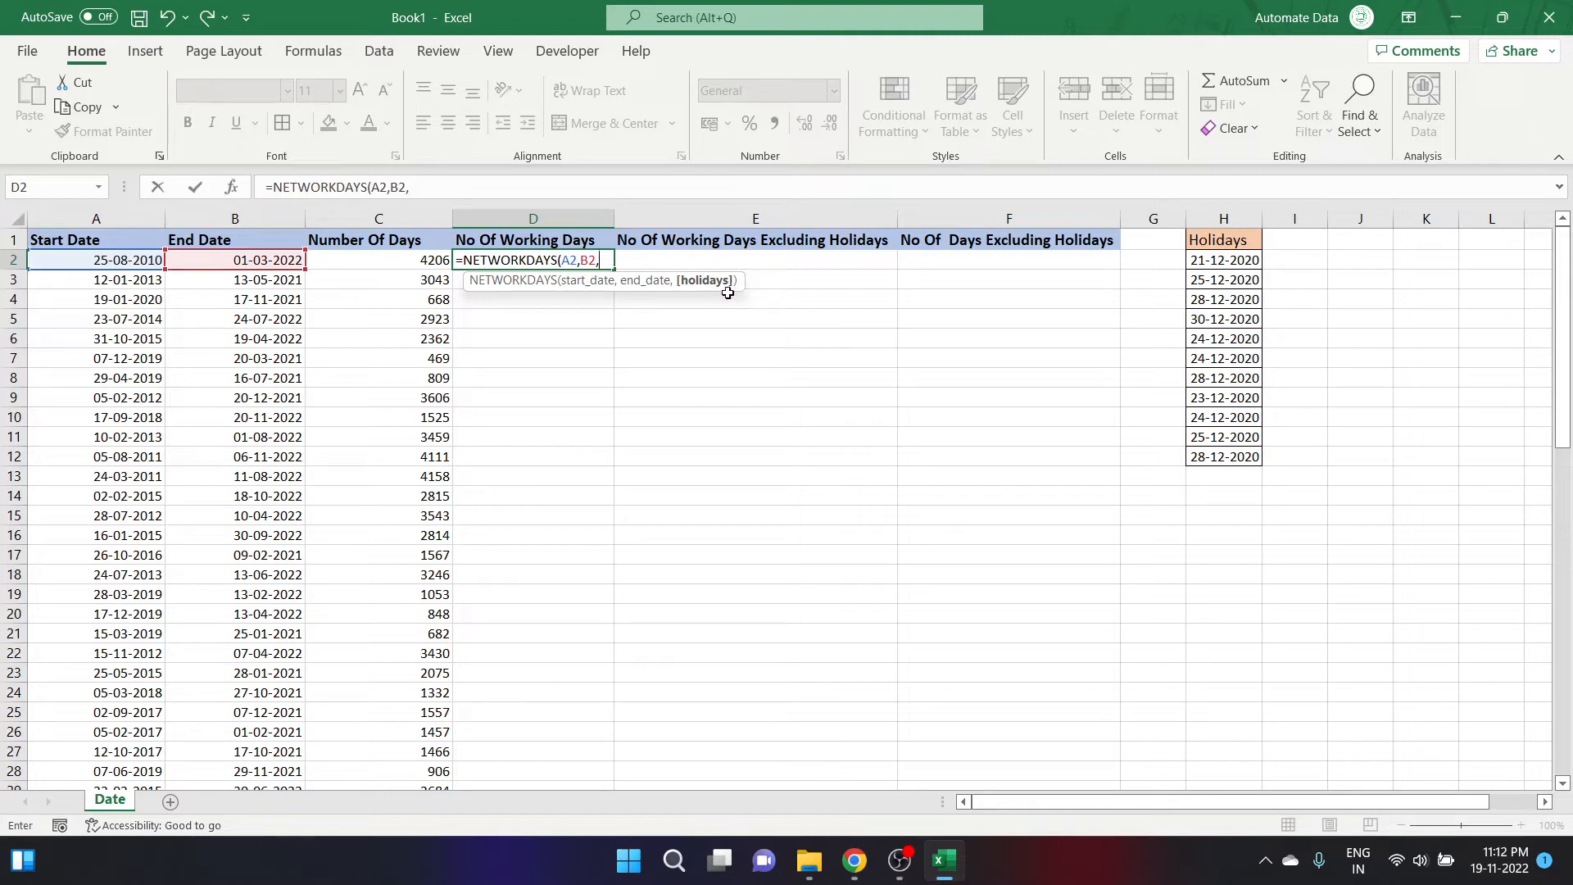
pyautogui.press('BackSpace')
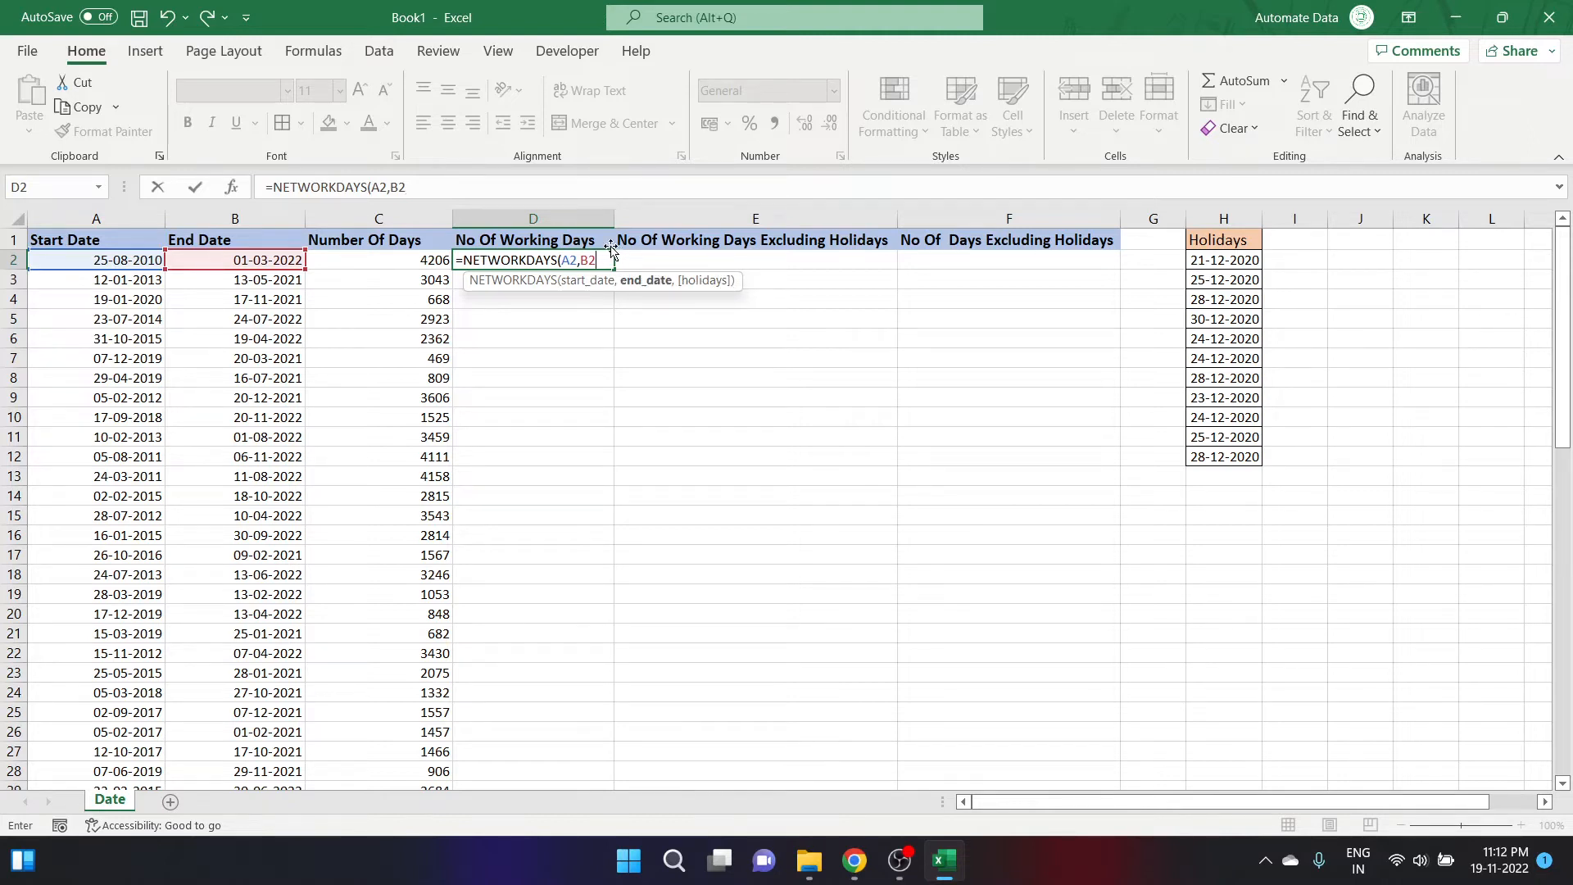
pyautogui.write(')')
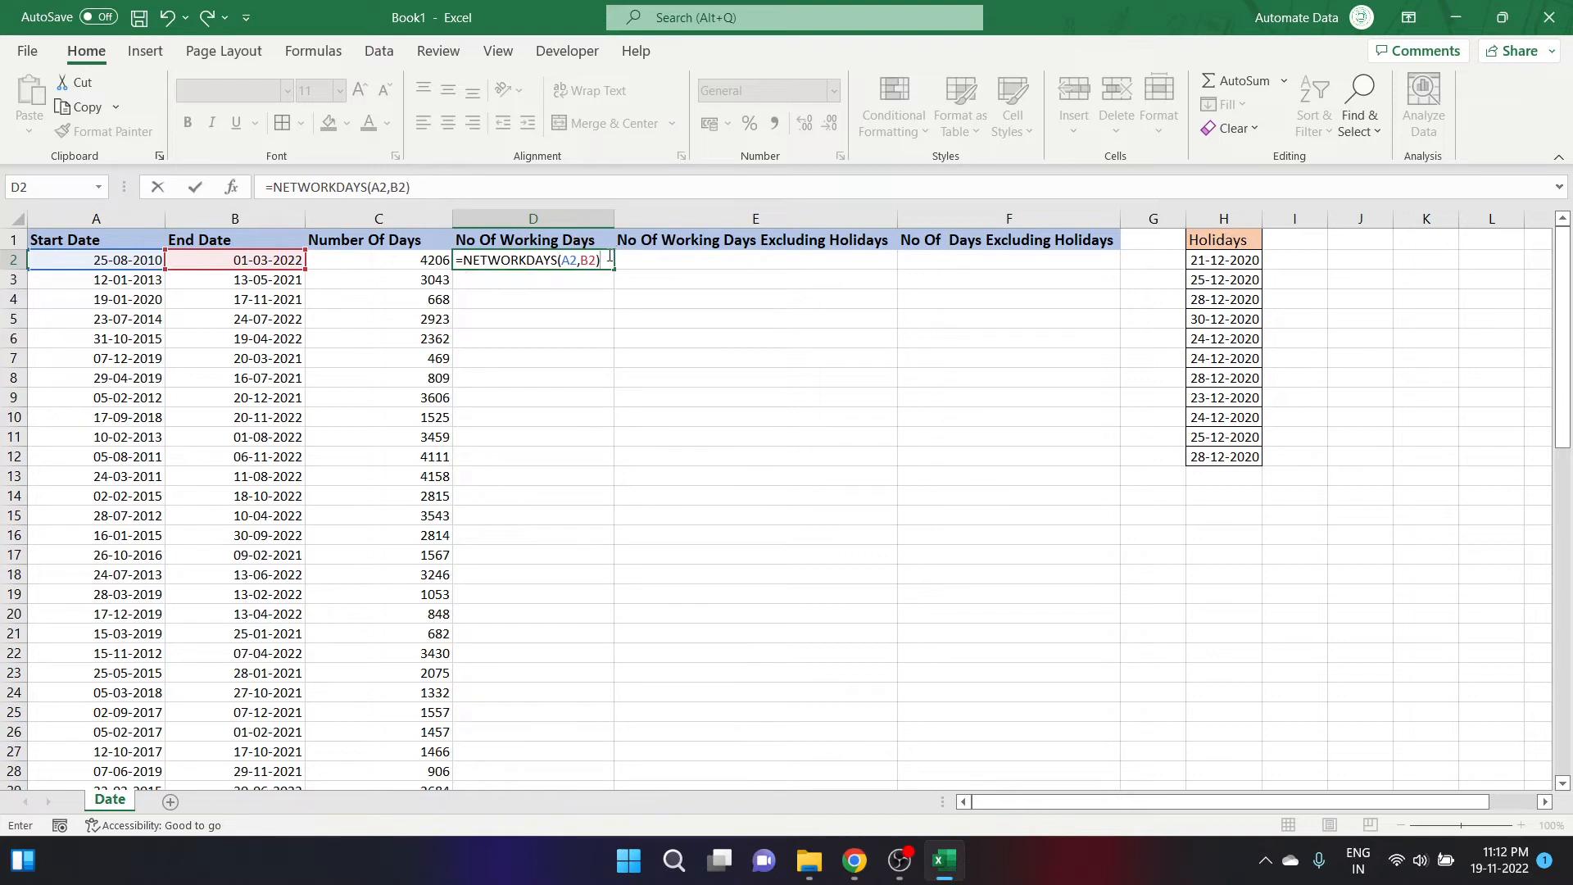
pyautogui.press('Return')
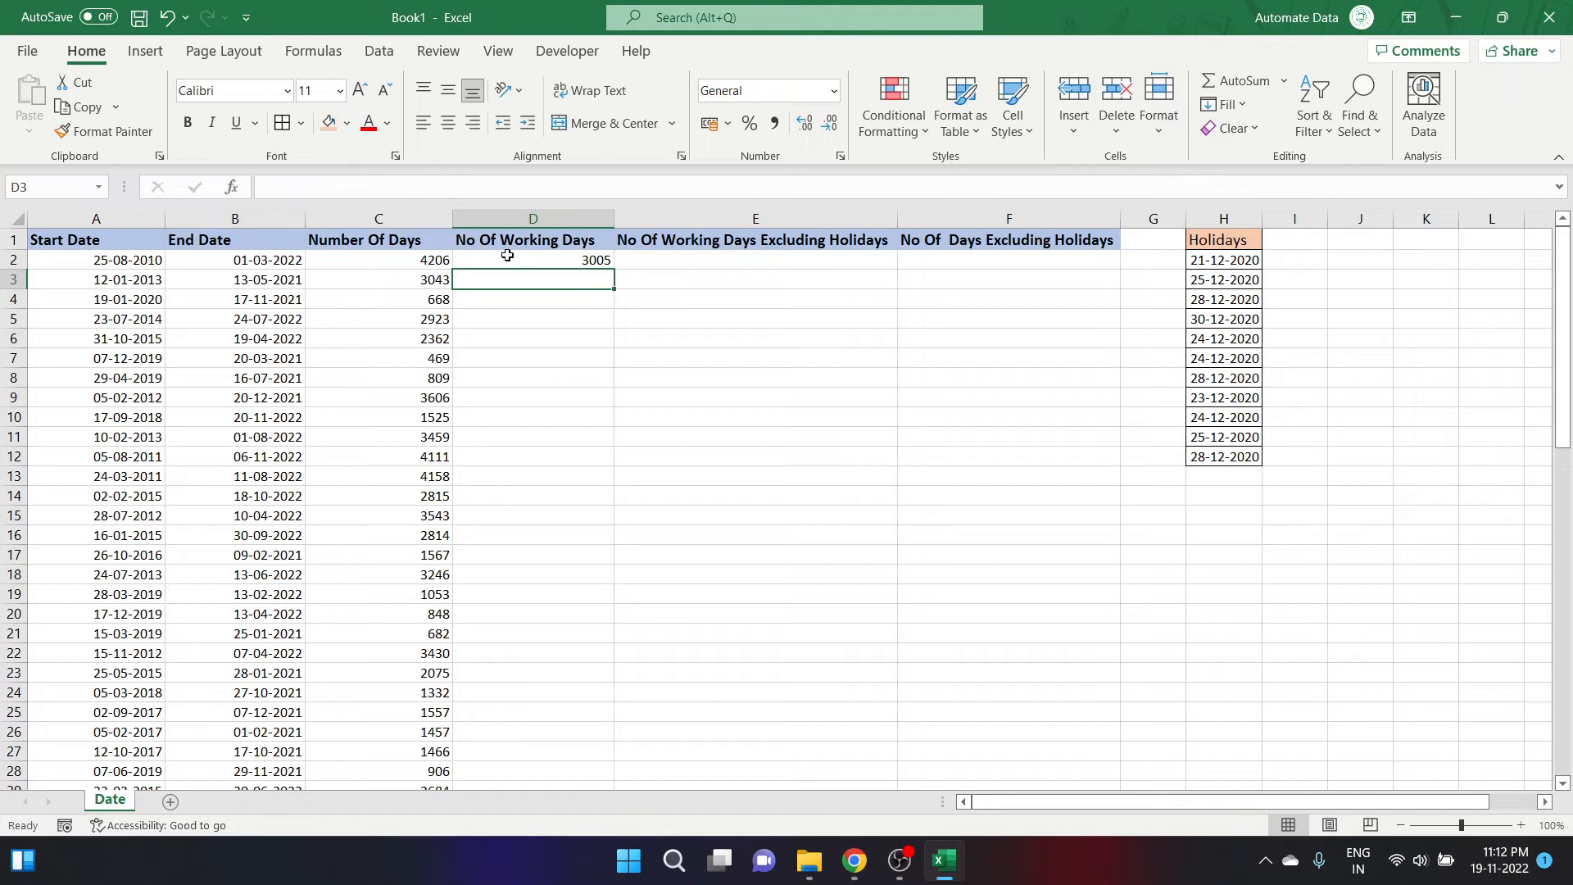
# Fill the D2 formula down the No Of Working Days column for all rows.
pyautogui.click(515, 261)
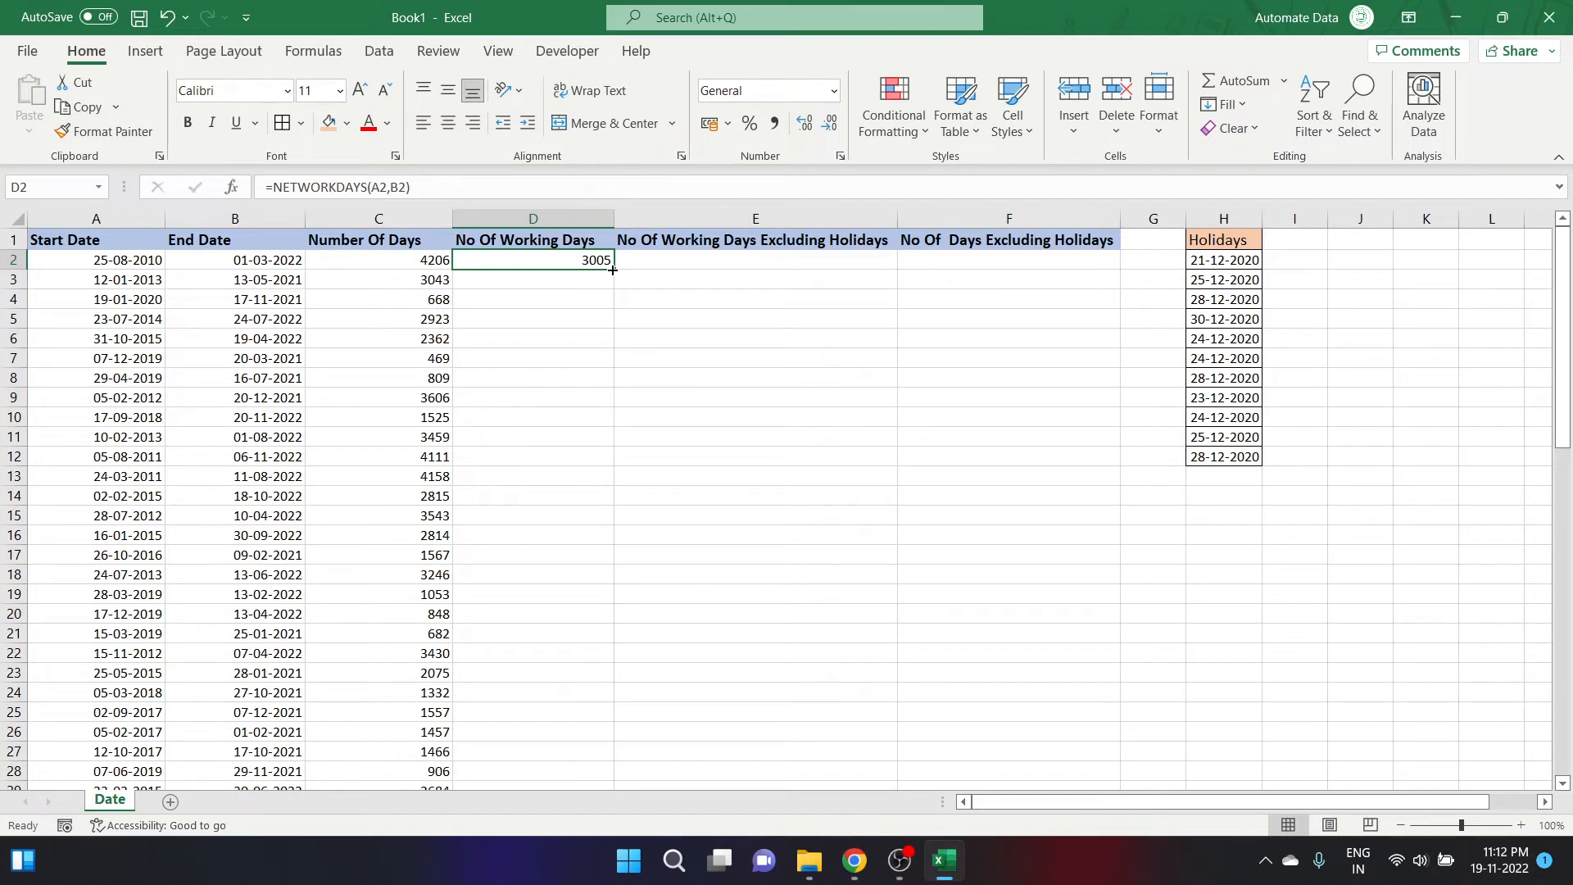
pyautogui.doubleClick(613, 270)
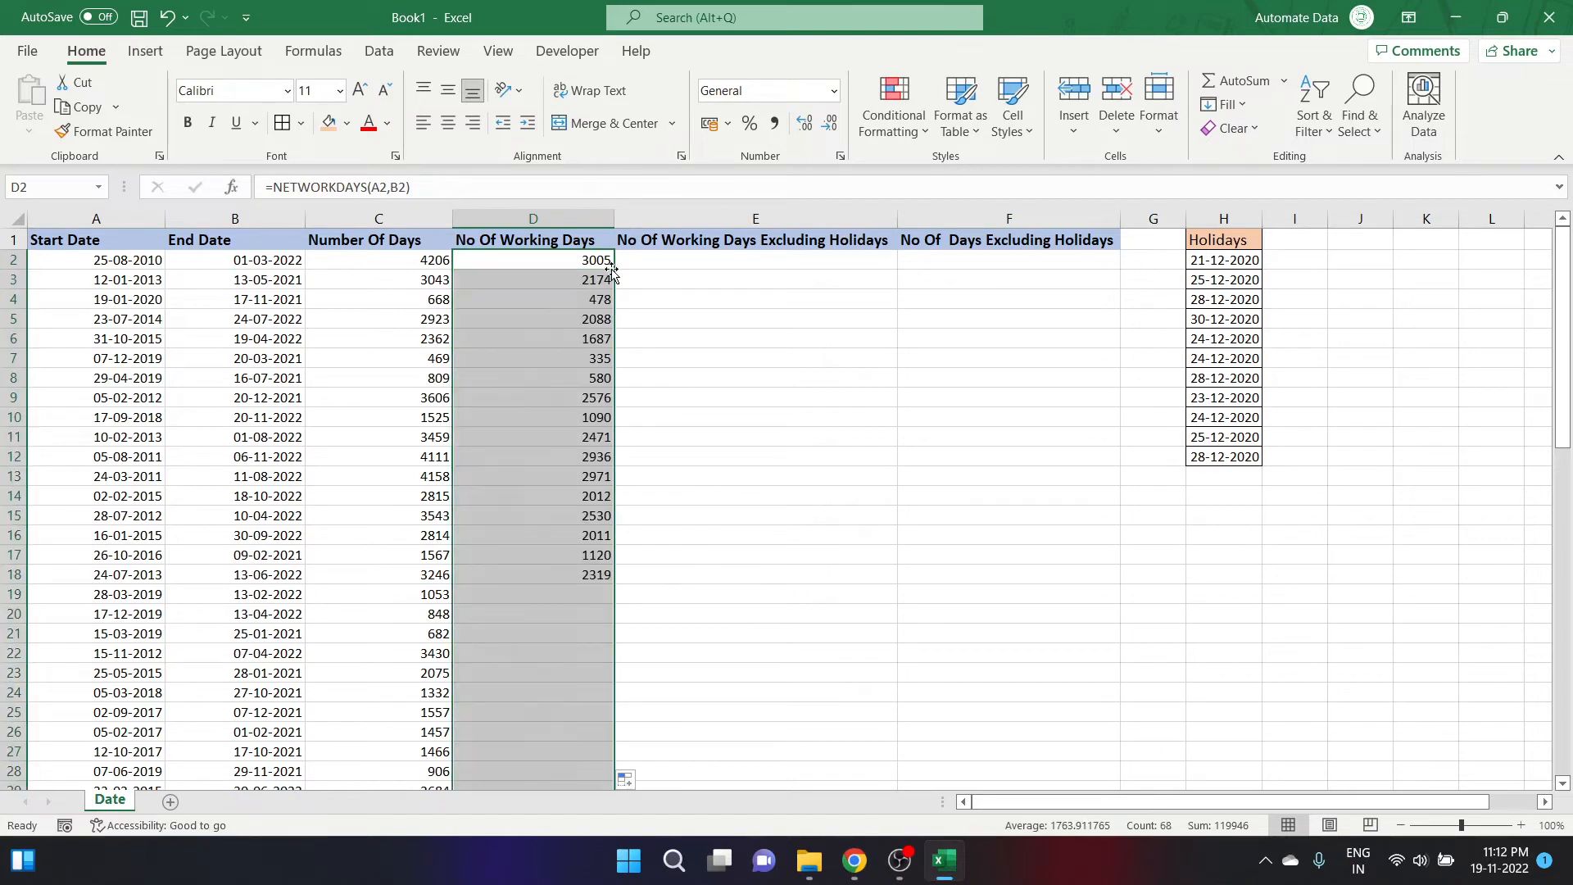
pyautogui.click(661, 336)
# Enter =NETWORKDAYS(A2,B2,H2:H12) in E2 to calculate working days excluding the listed holidays.
pyautogui.click(662, 261)
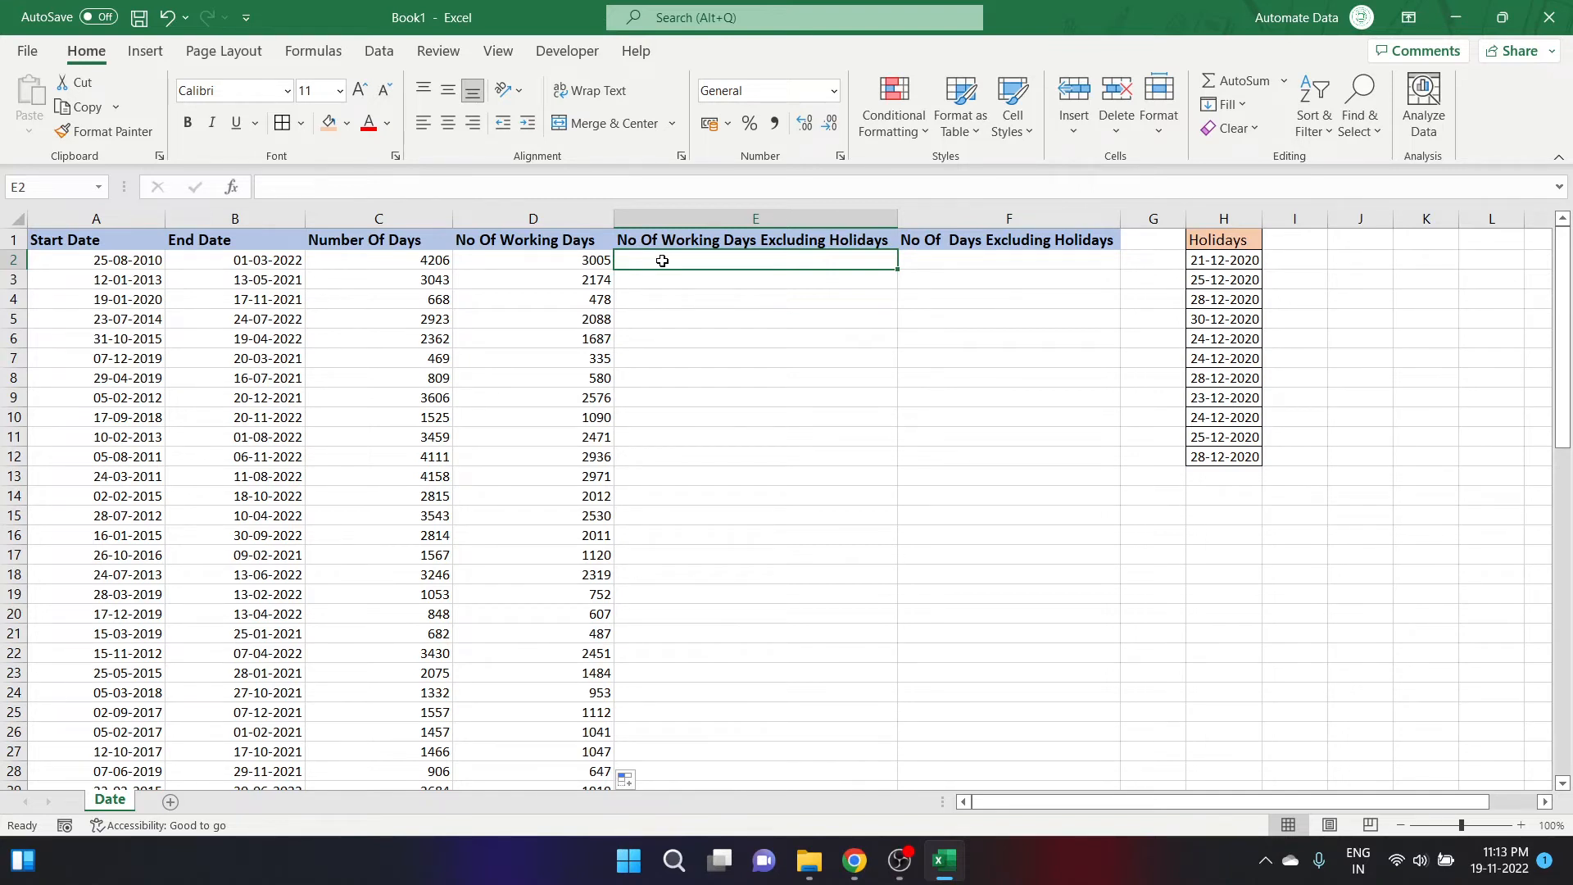
pyautogui.write('=netw')
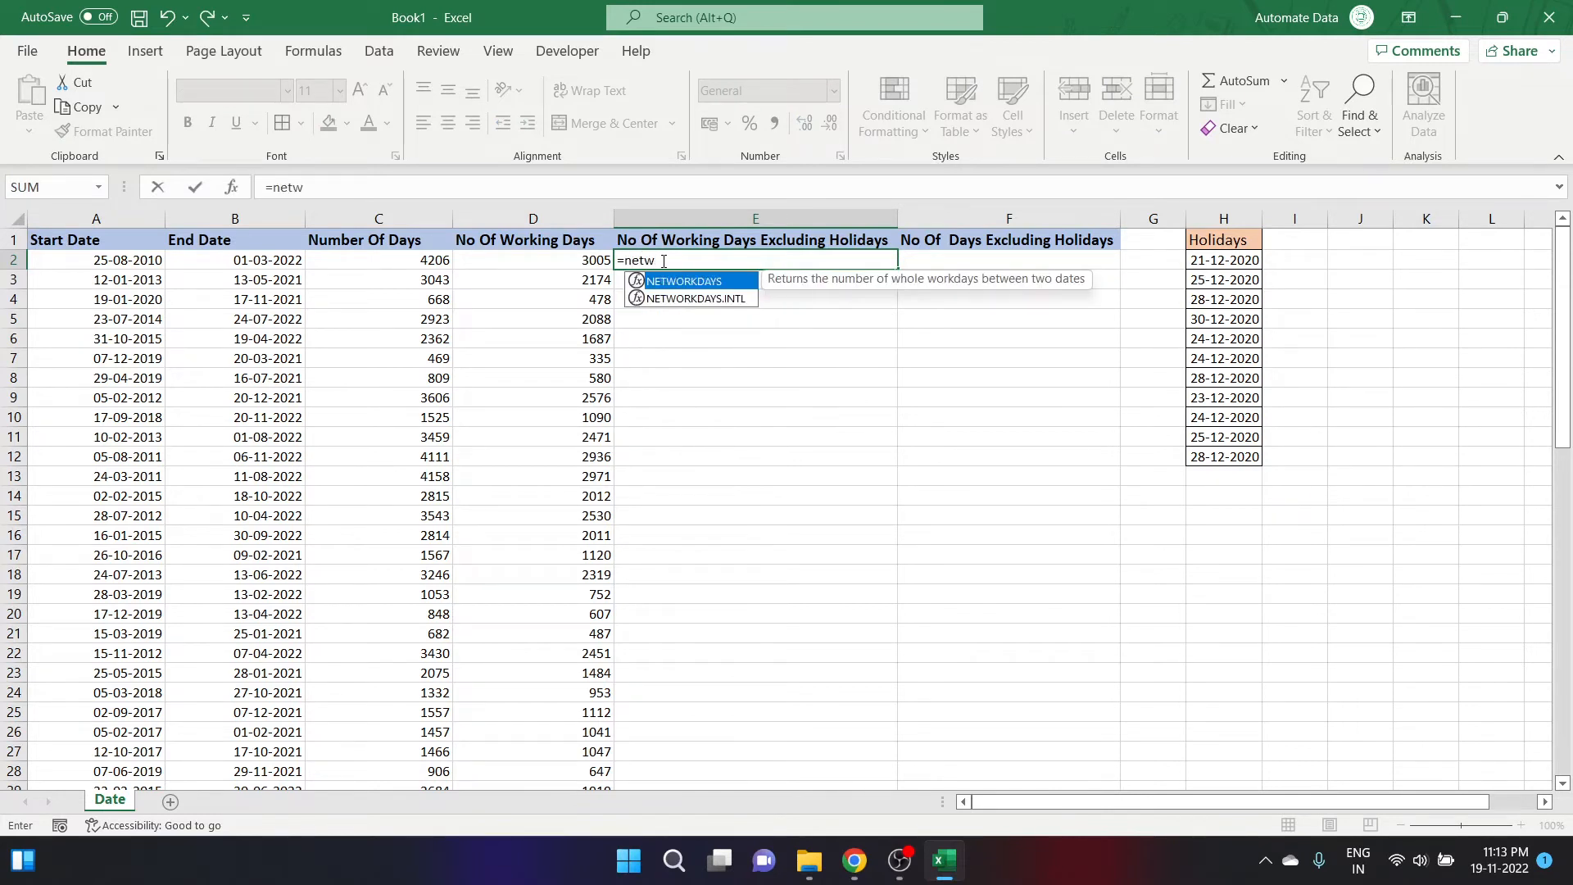
pyautogui.press('Tab')
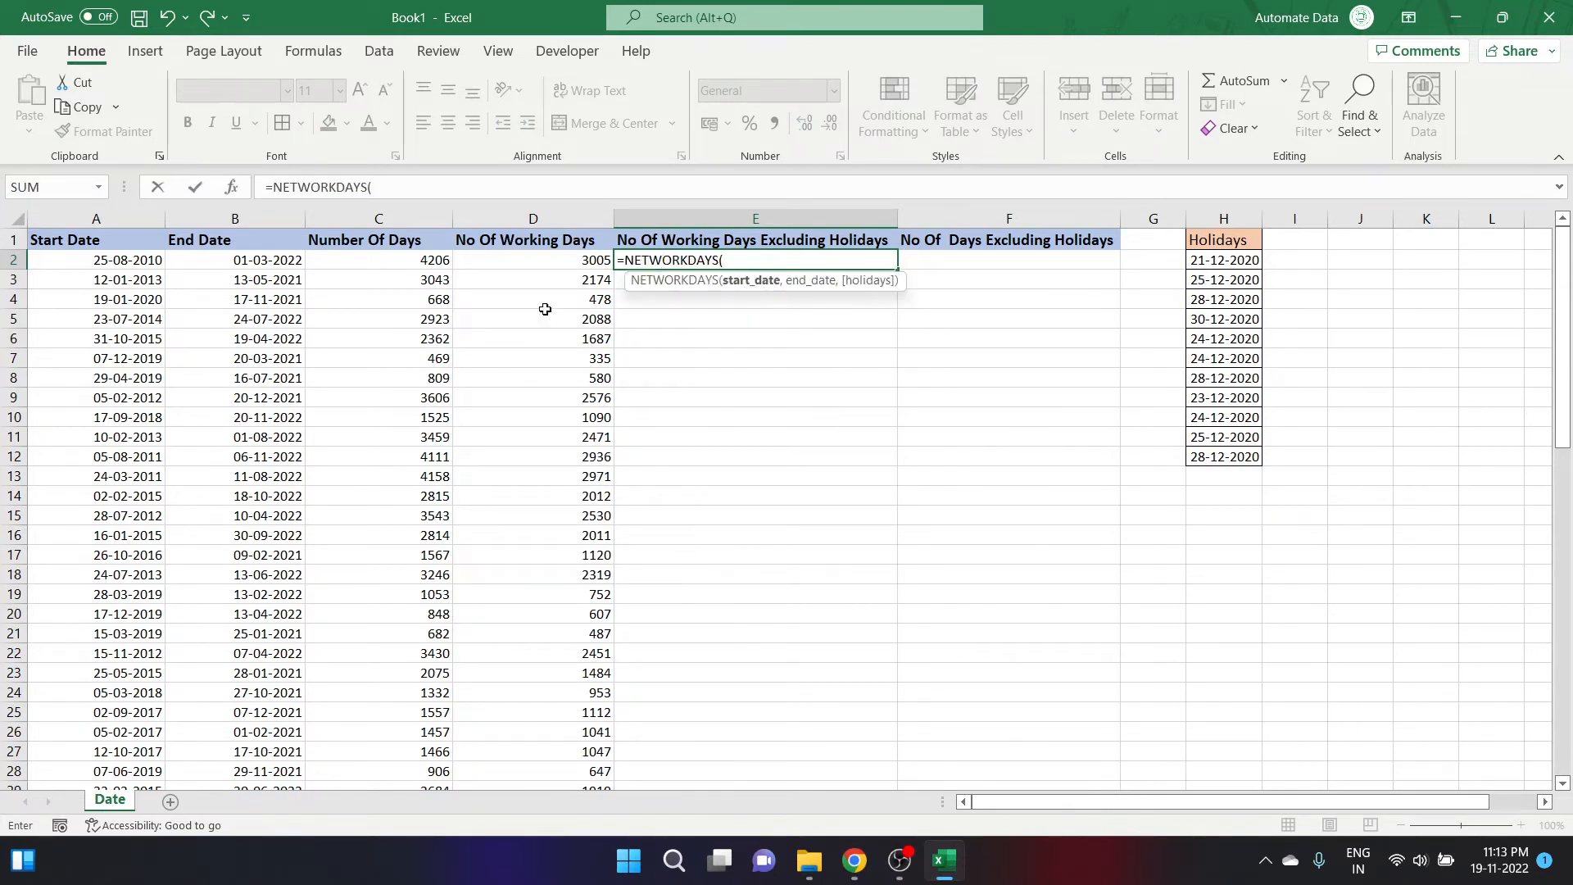
pyautogui.click(102, 260)
pyautogui.write(',')
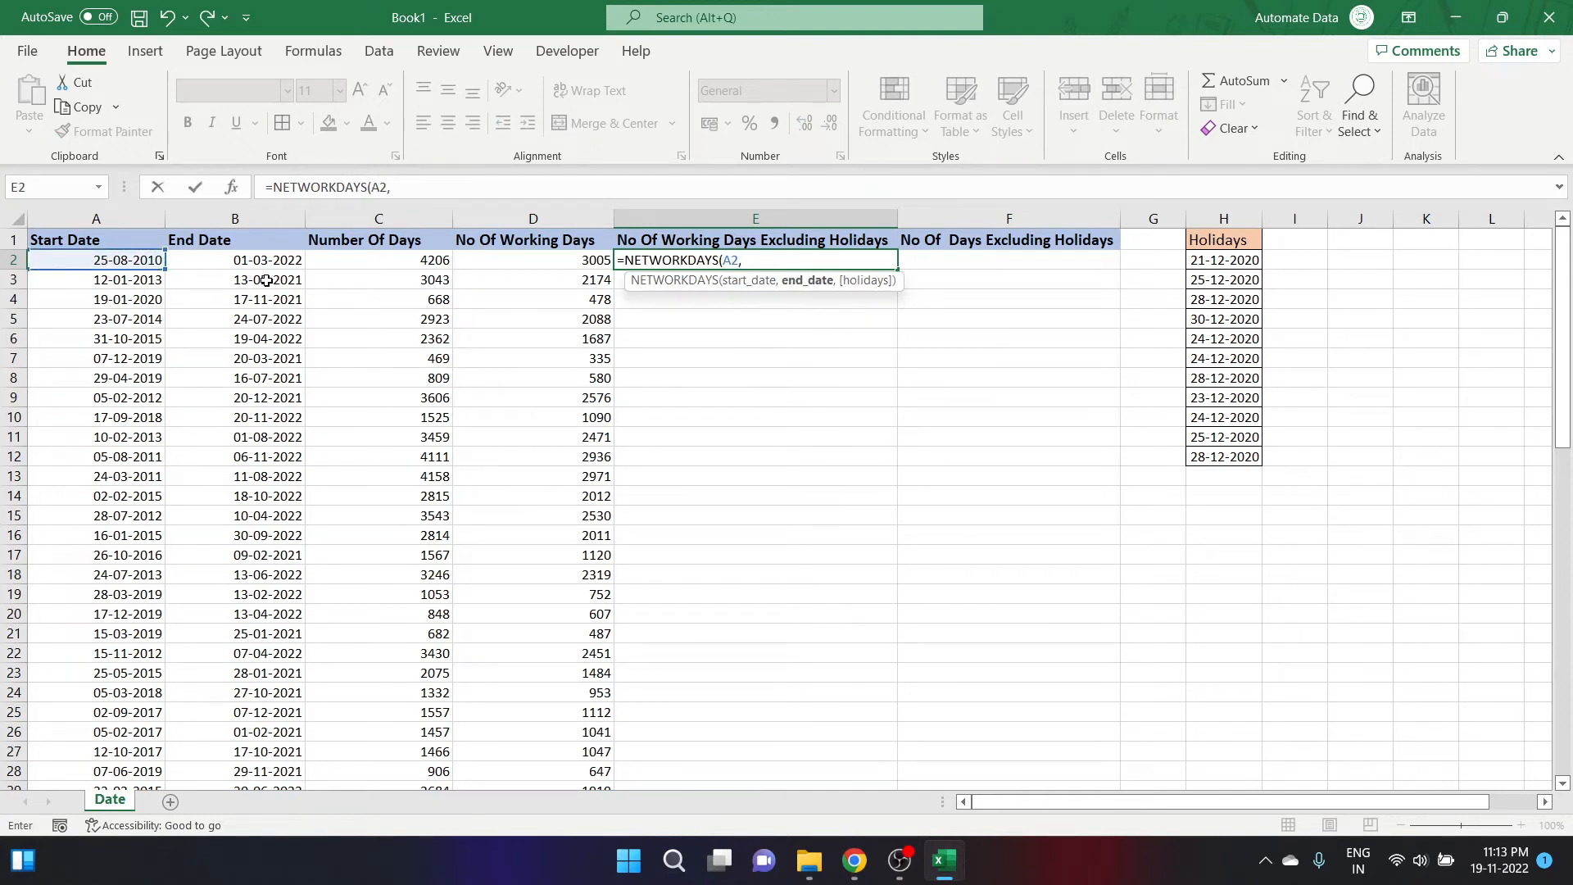
pyautogui.click(244, 260)
pyautogui.write(',')
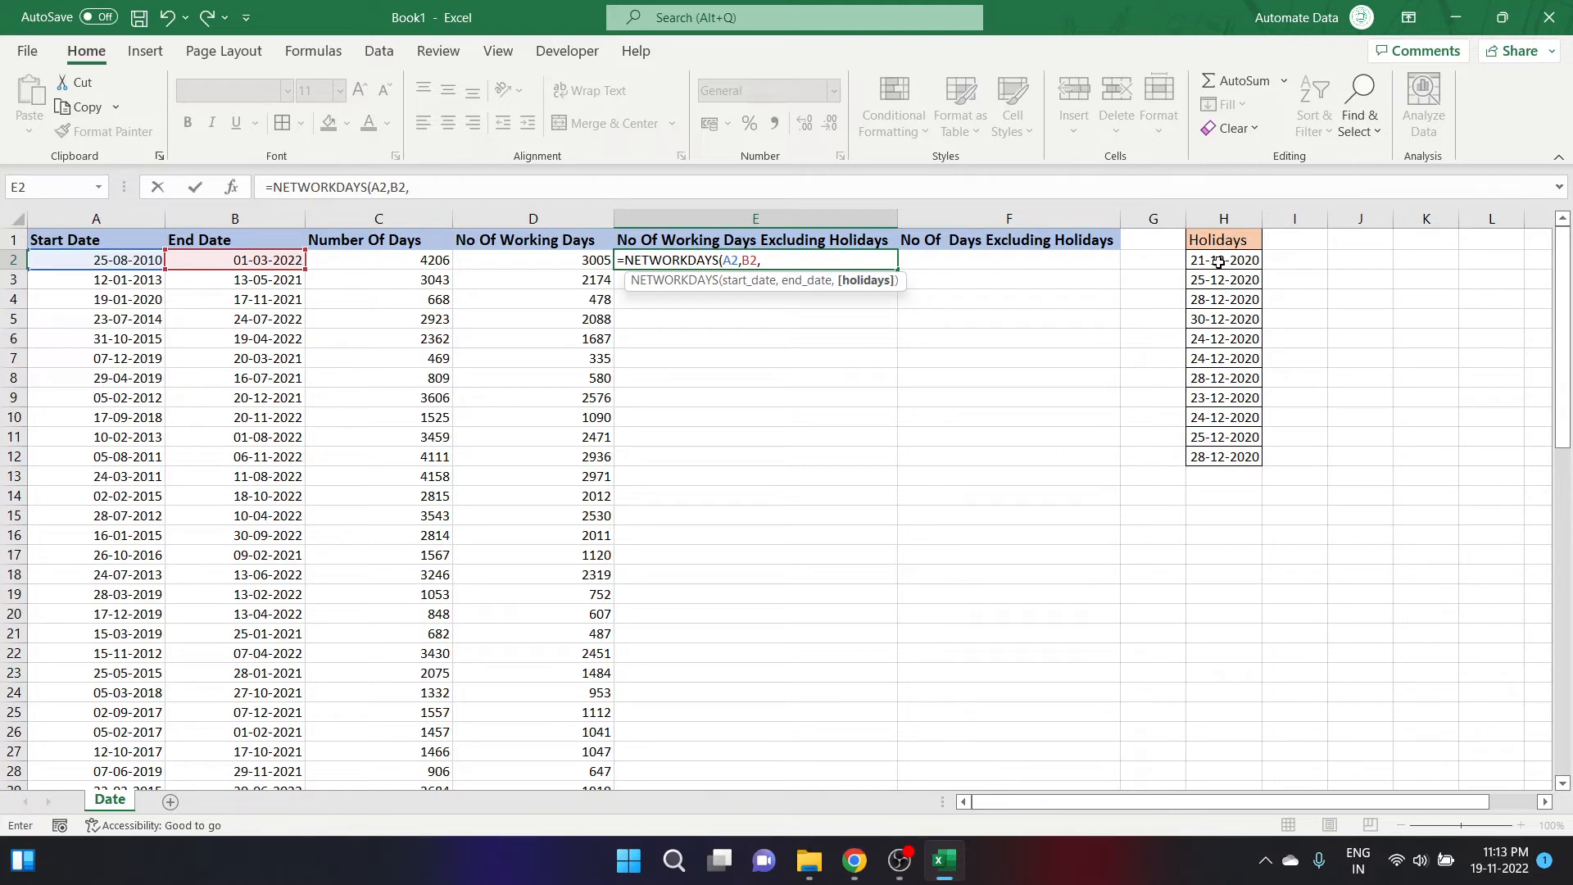
pyautogui.moveTo(1220, 263); pyautogui.dragTo(1235, 455)
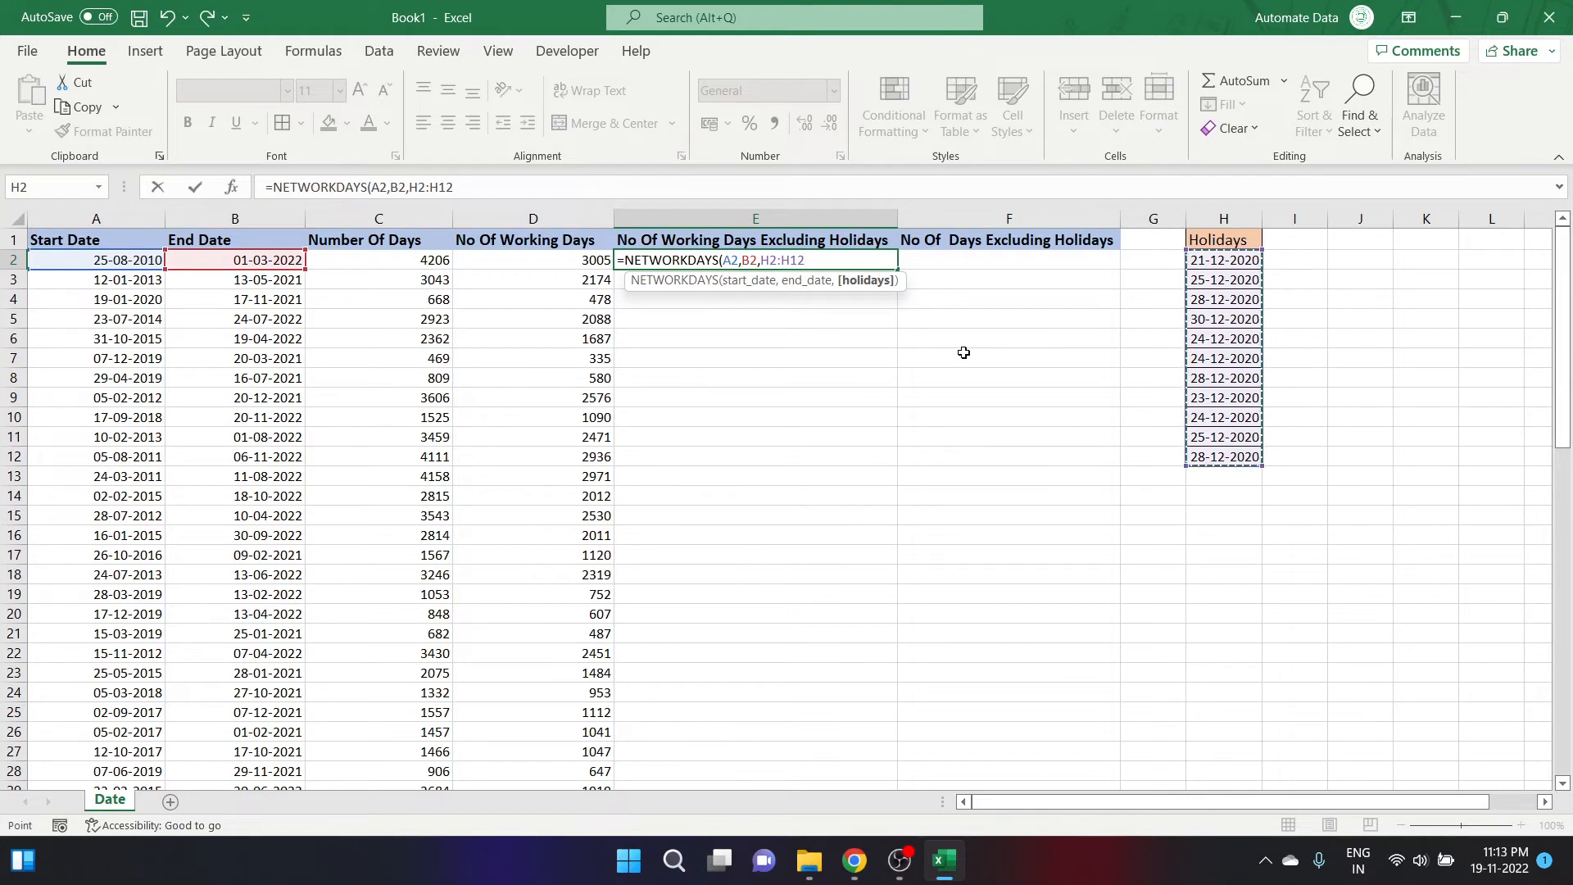
pyautogui.click(821, 261)
pyautogui.write(')')
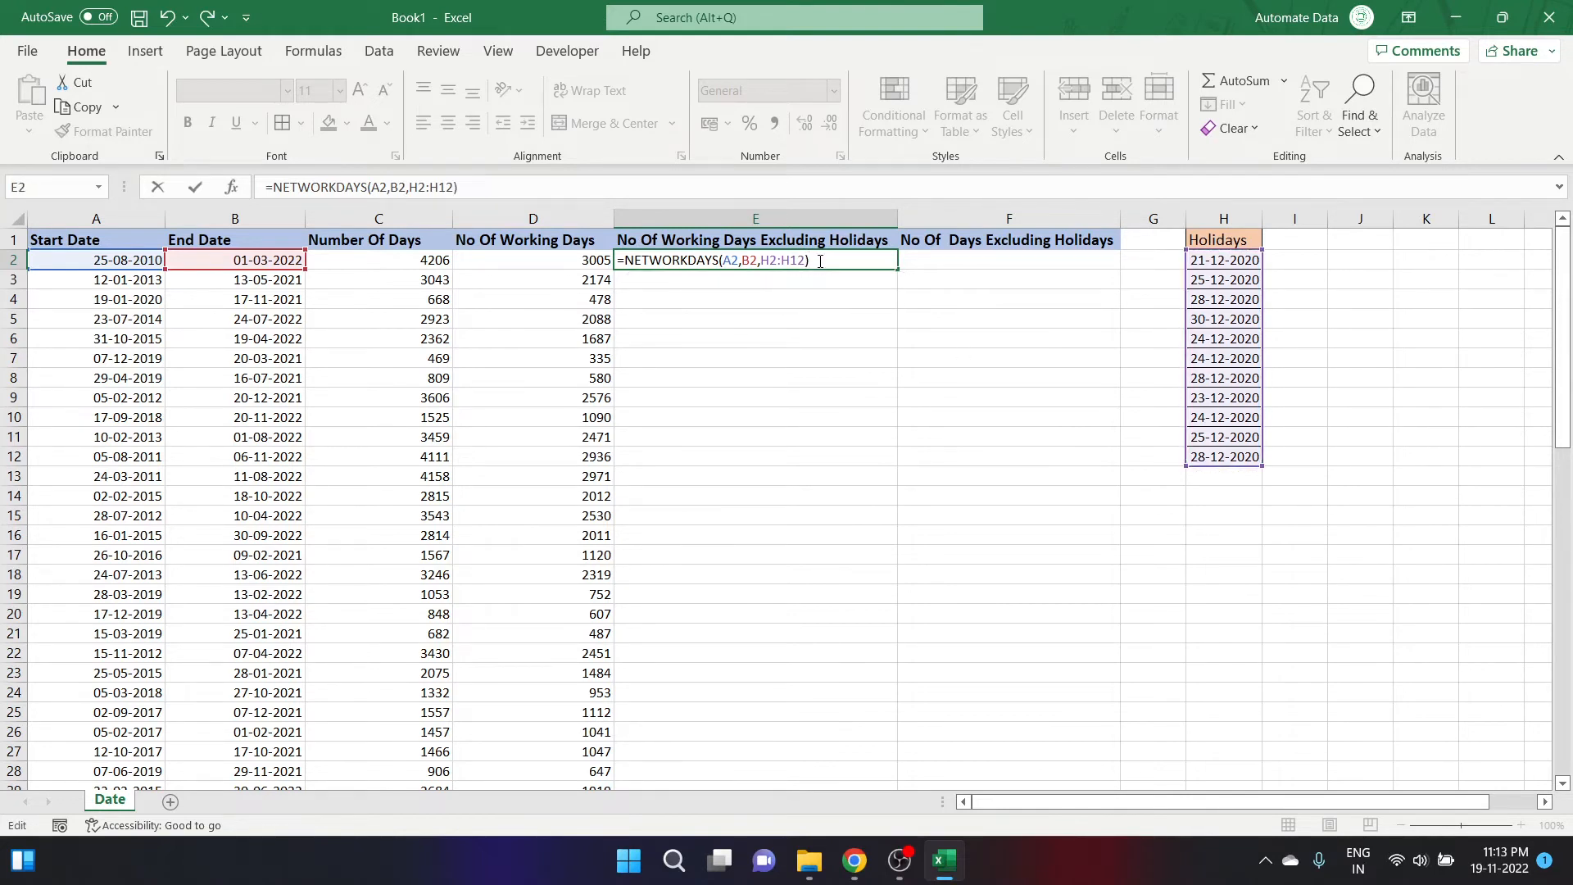
pyautogui.press('Return')
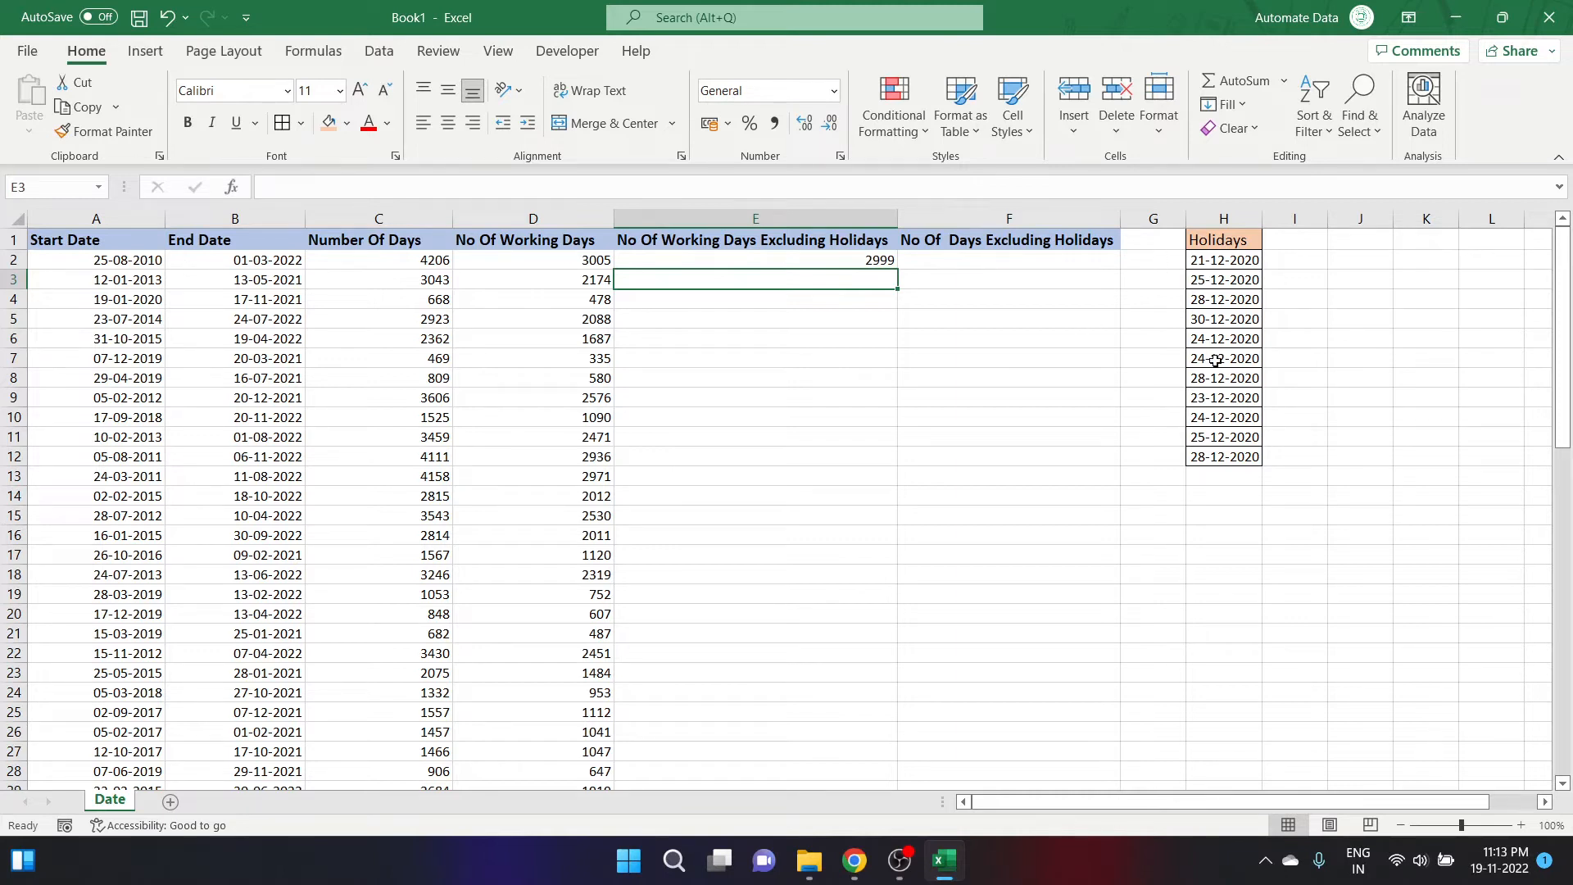
# Fill the E2 formula down the No Of Working Days Excluding Holidays column.
pyautogui.click(816, 260)
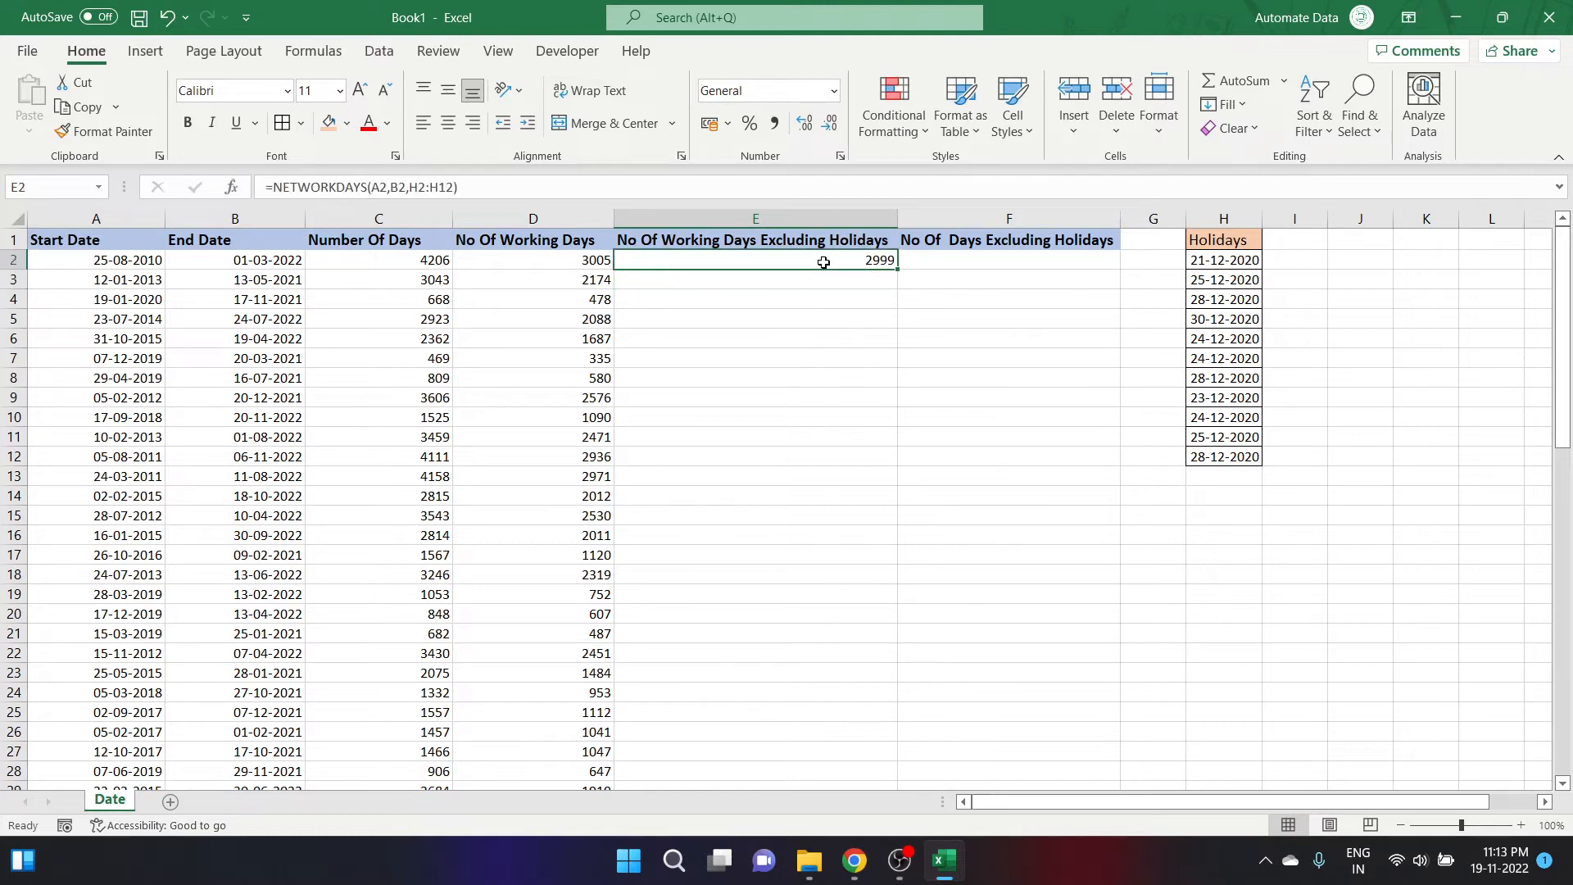
pyautogui.doubleClick(896, 268)
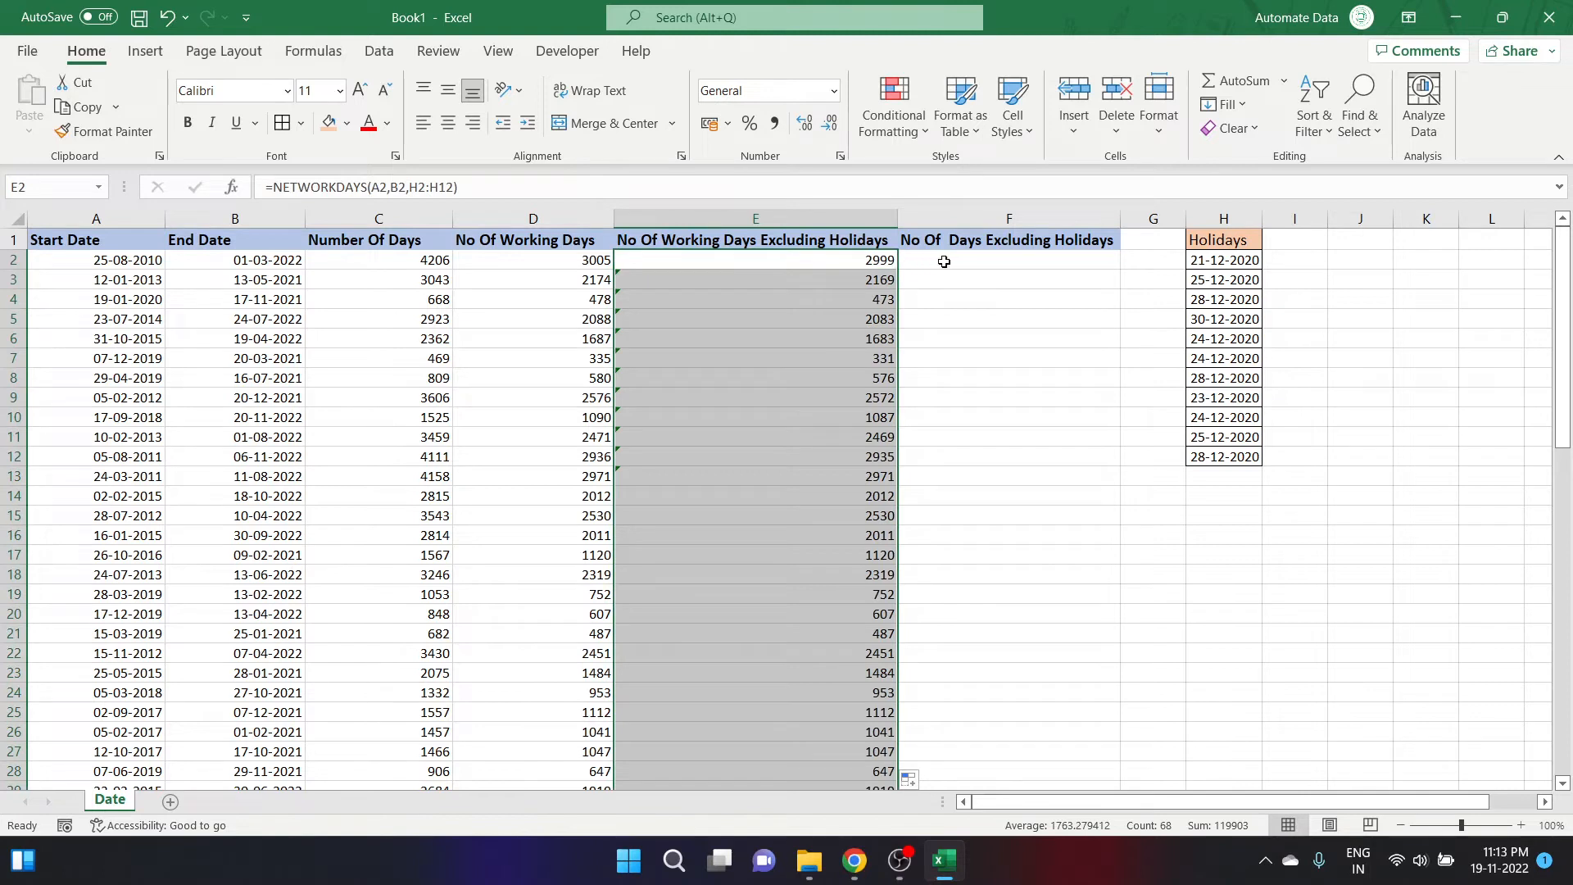
# Begin a NETWORKDAYS.INTL formula in F2 with A2 as the start date and B2 as the end date.
pyautogui.click(953, 260)
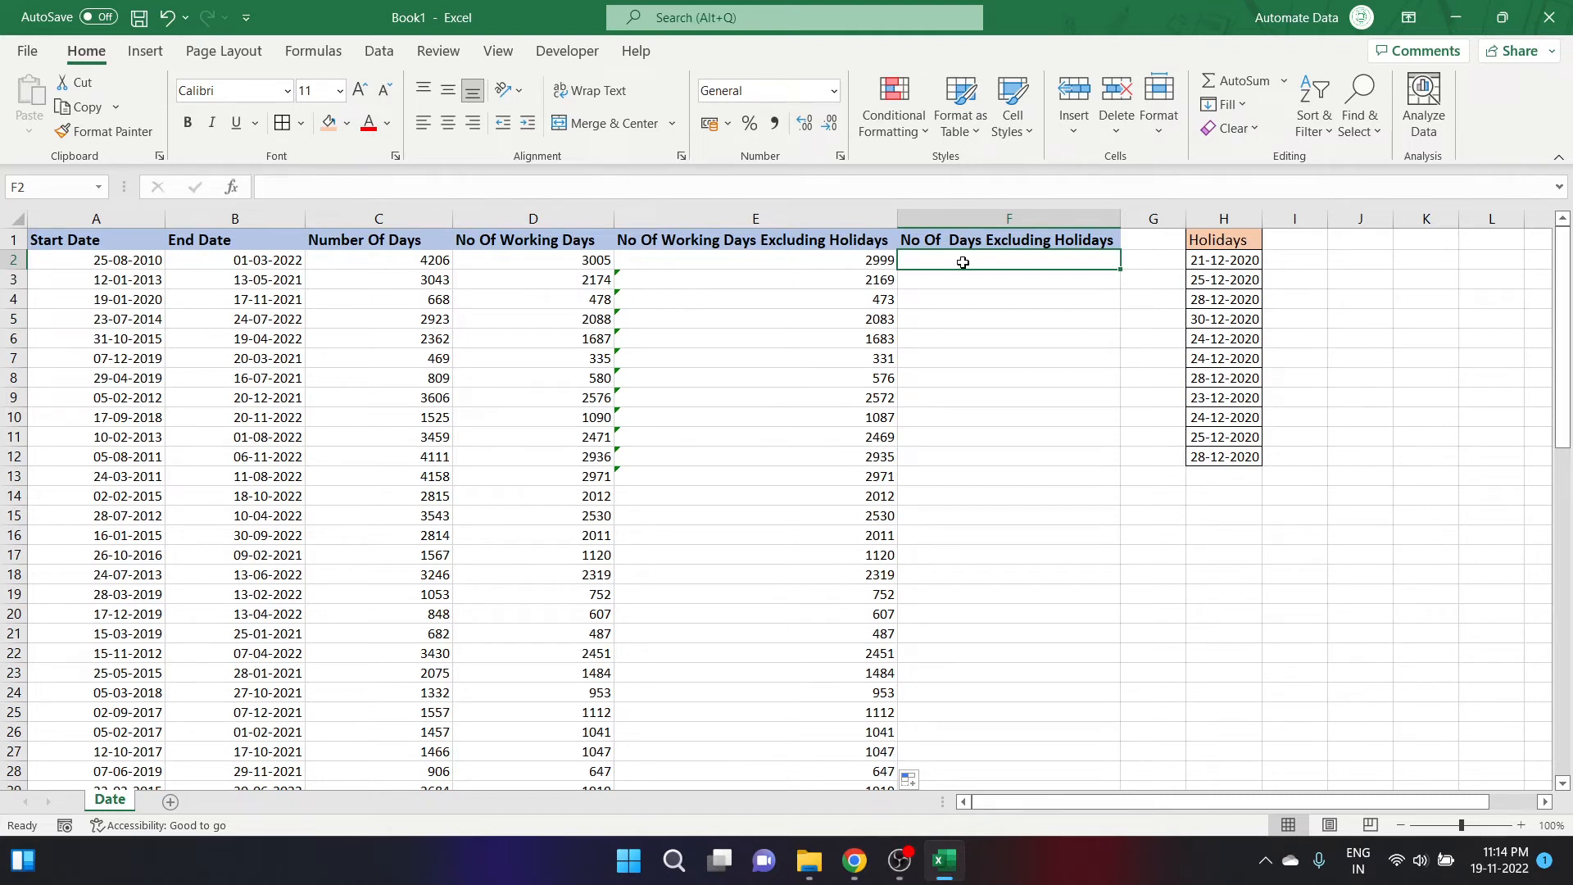
pyautogui.write('=')
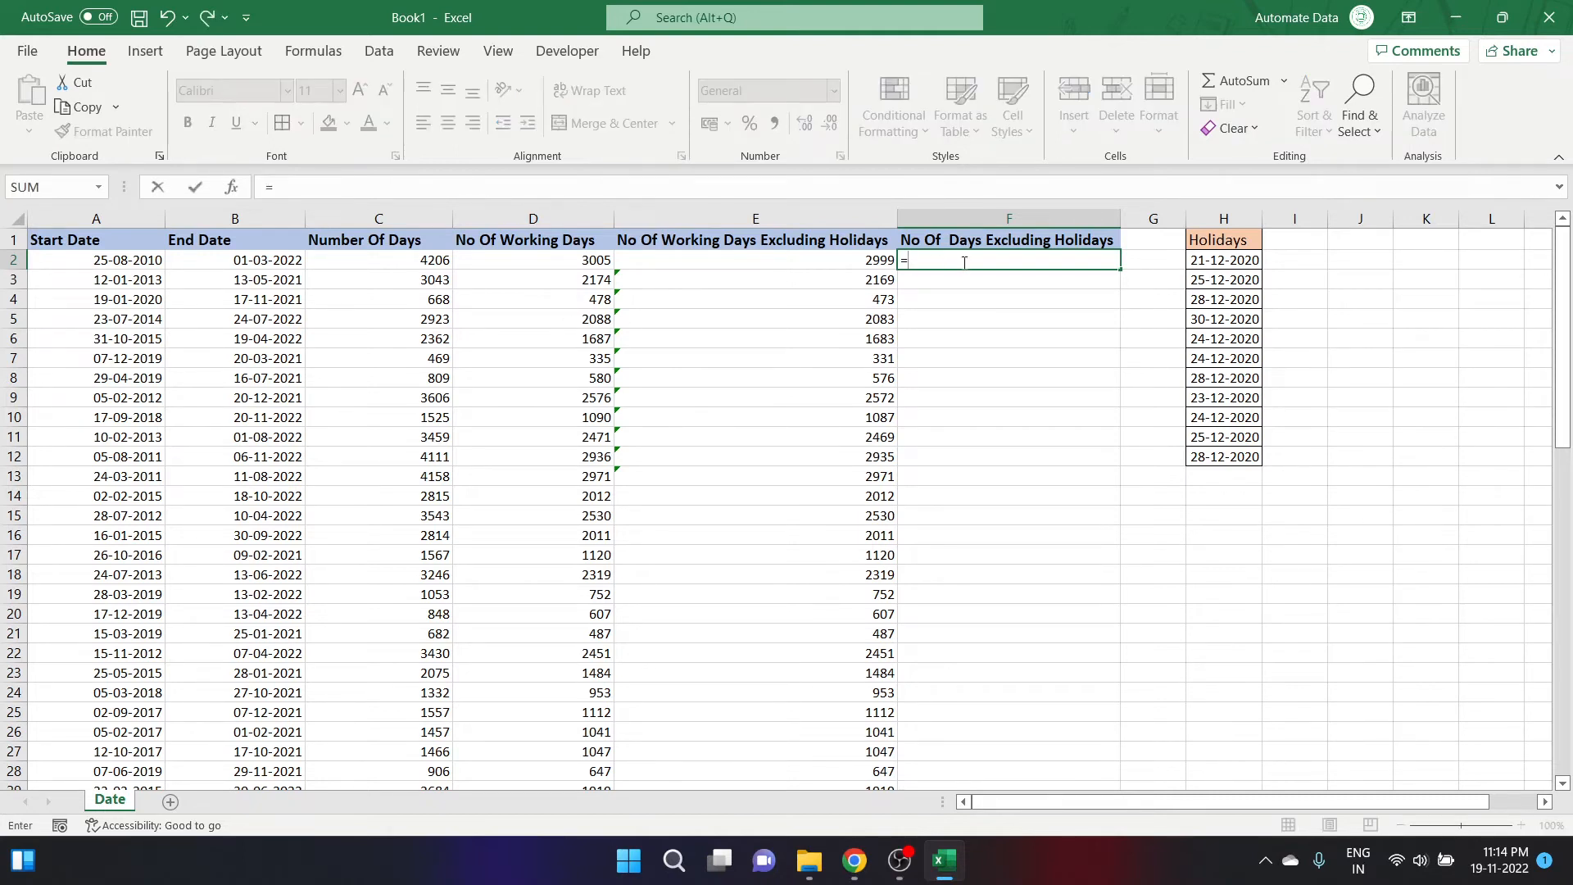
pyautogui.write('net')
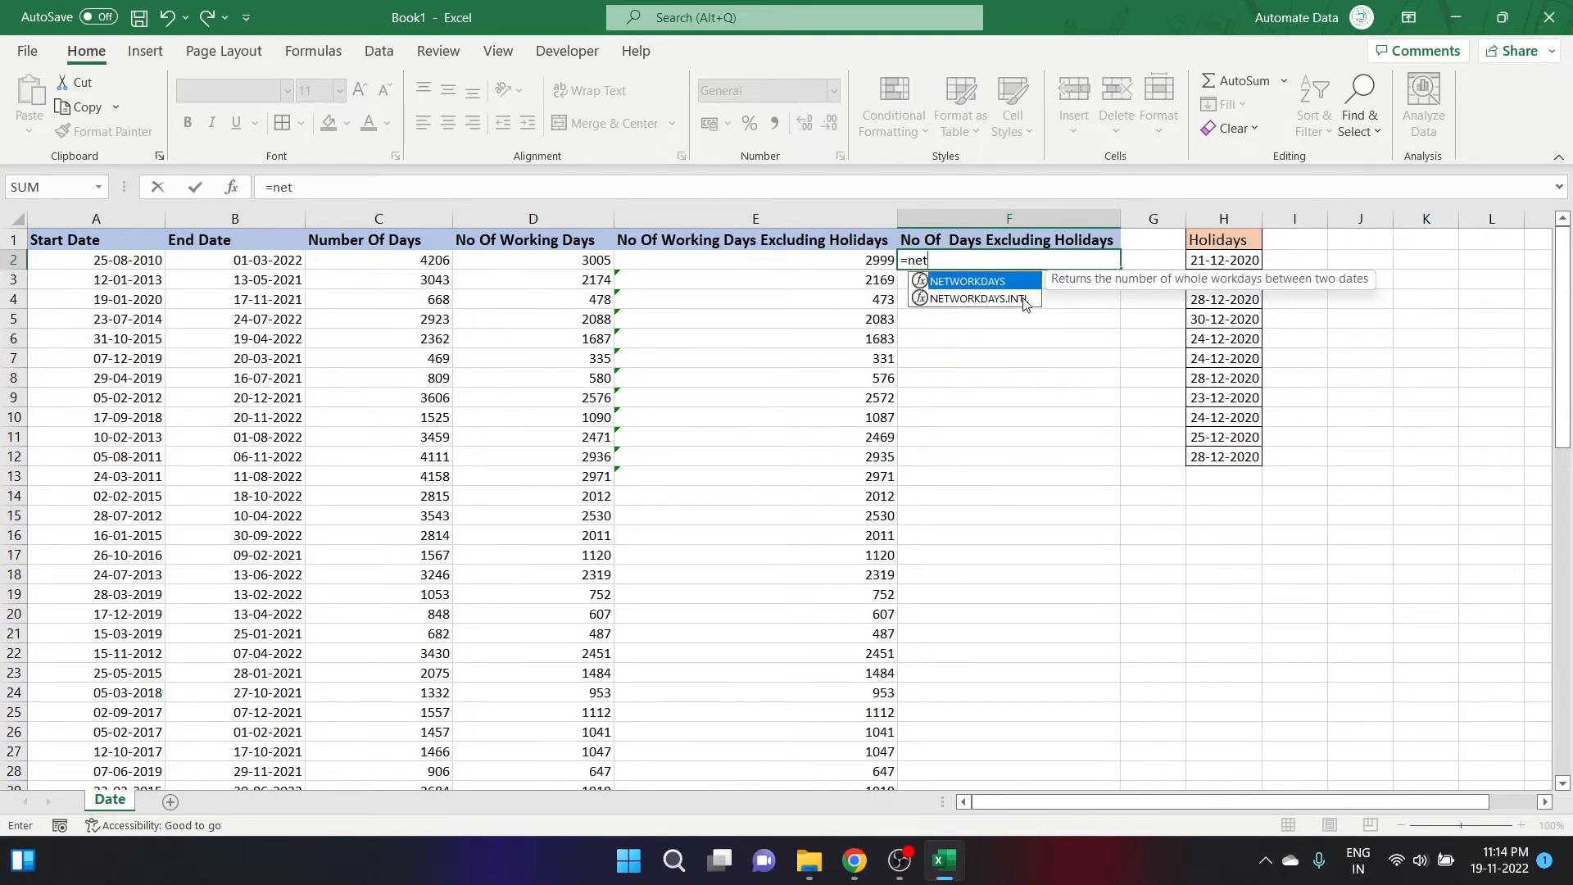
pyautogui.click(1007, 299)
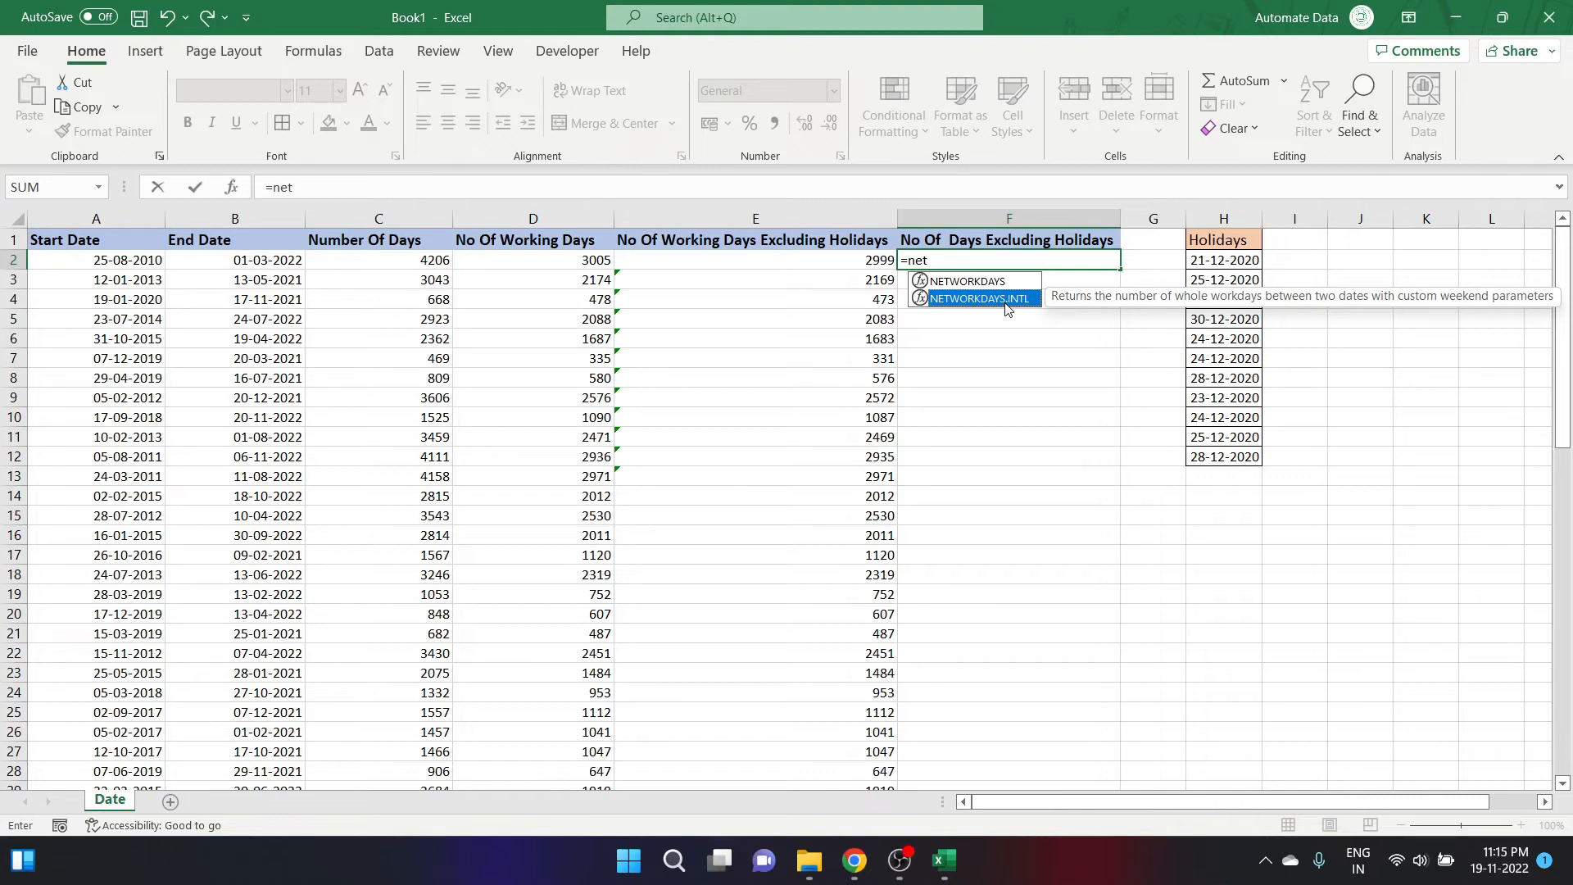
pyautogui.doubleClick(1007, 300)
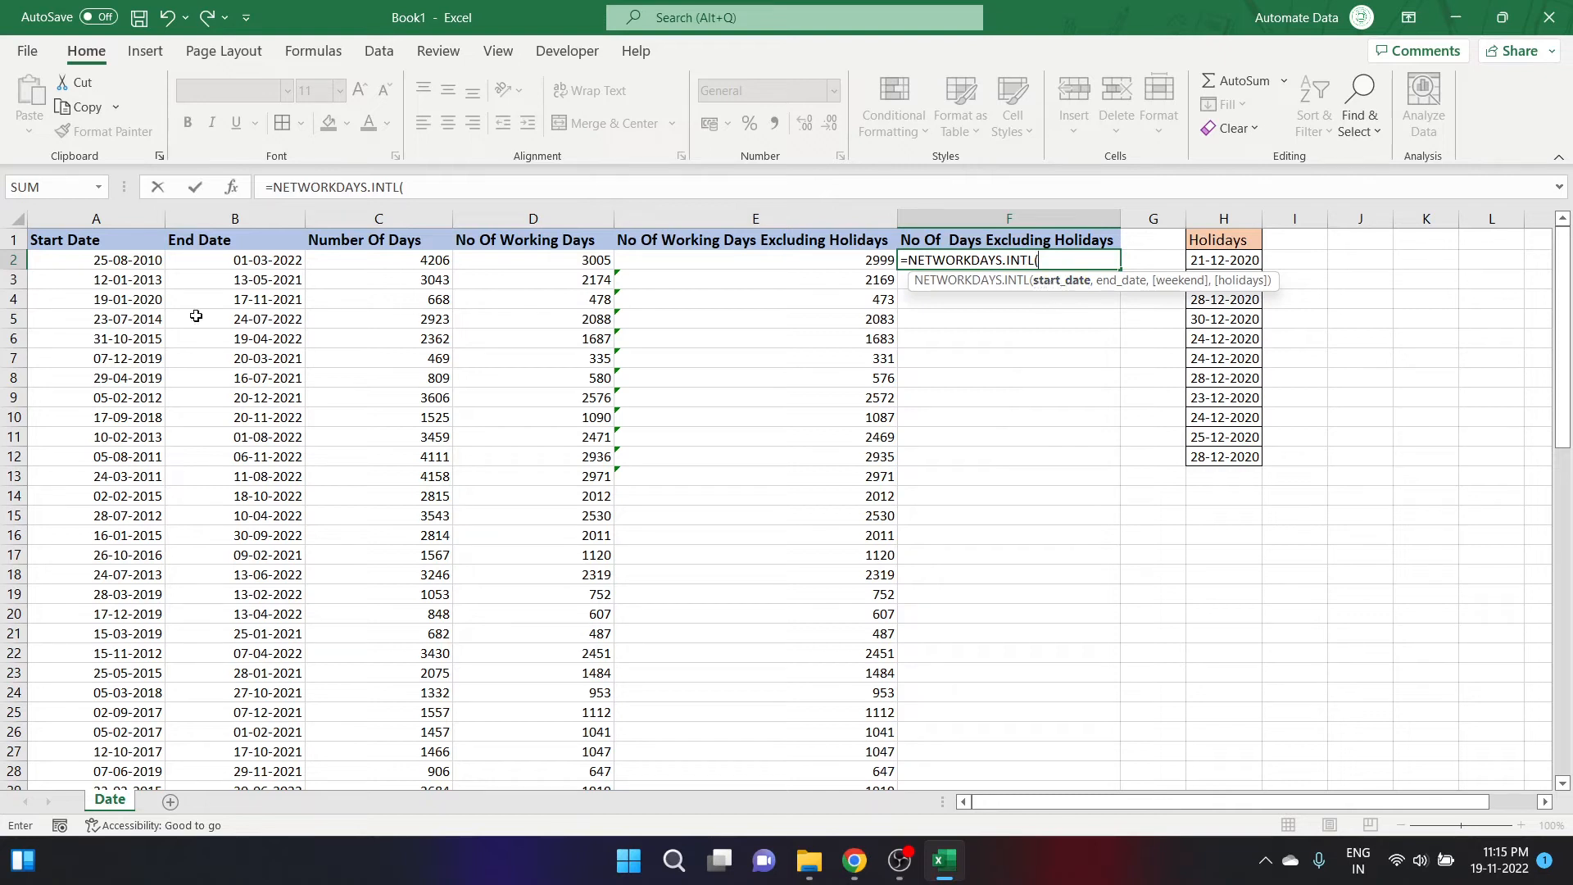
pyautogui.click(125, 260)
pyautogui.write(',')
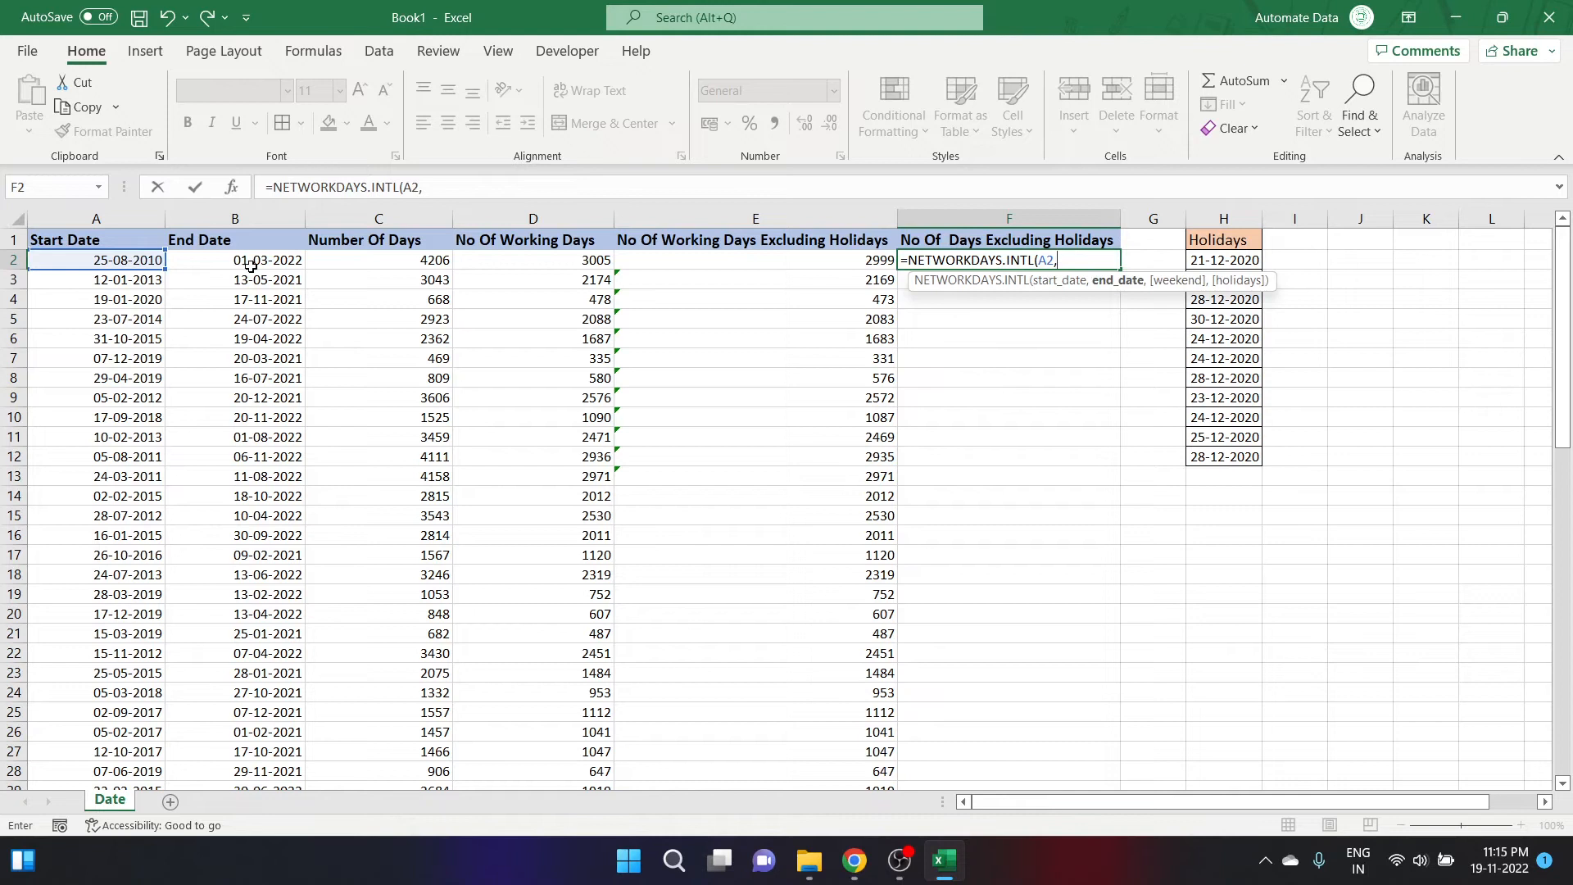
pyautogui.click(250, 261)
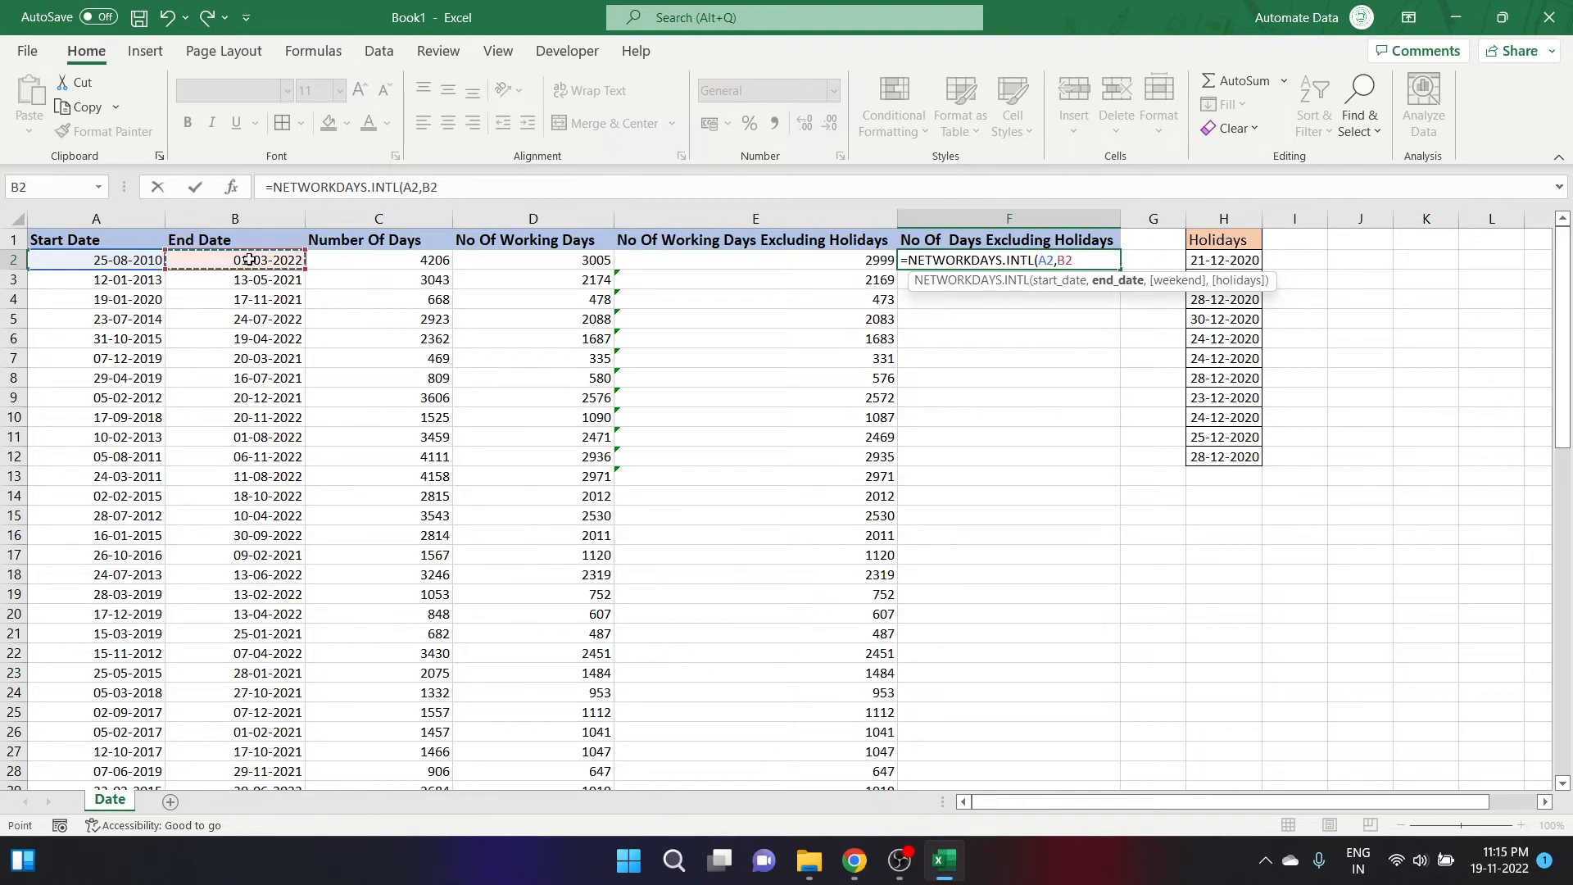
pyautogui.write(',')
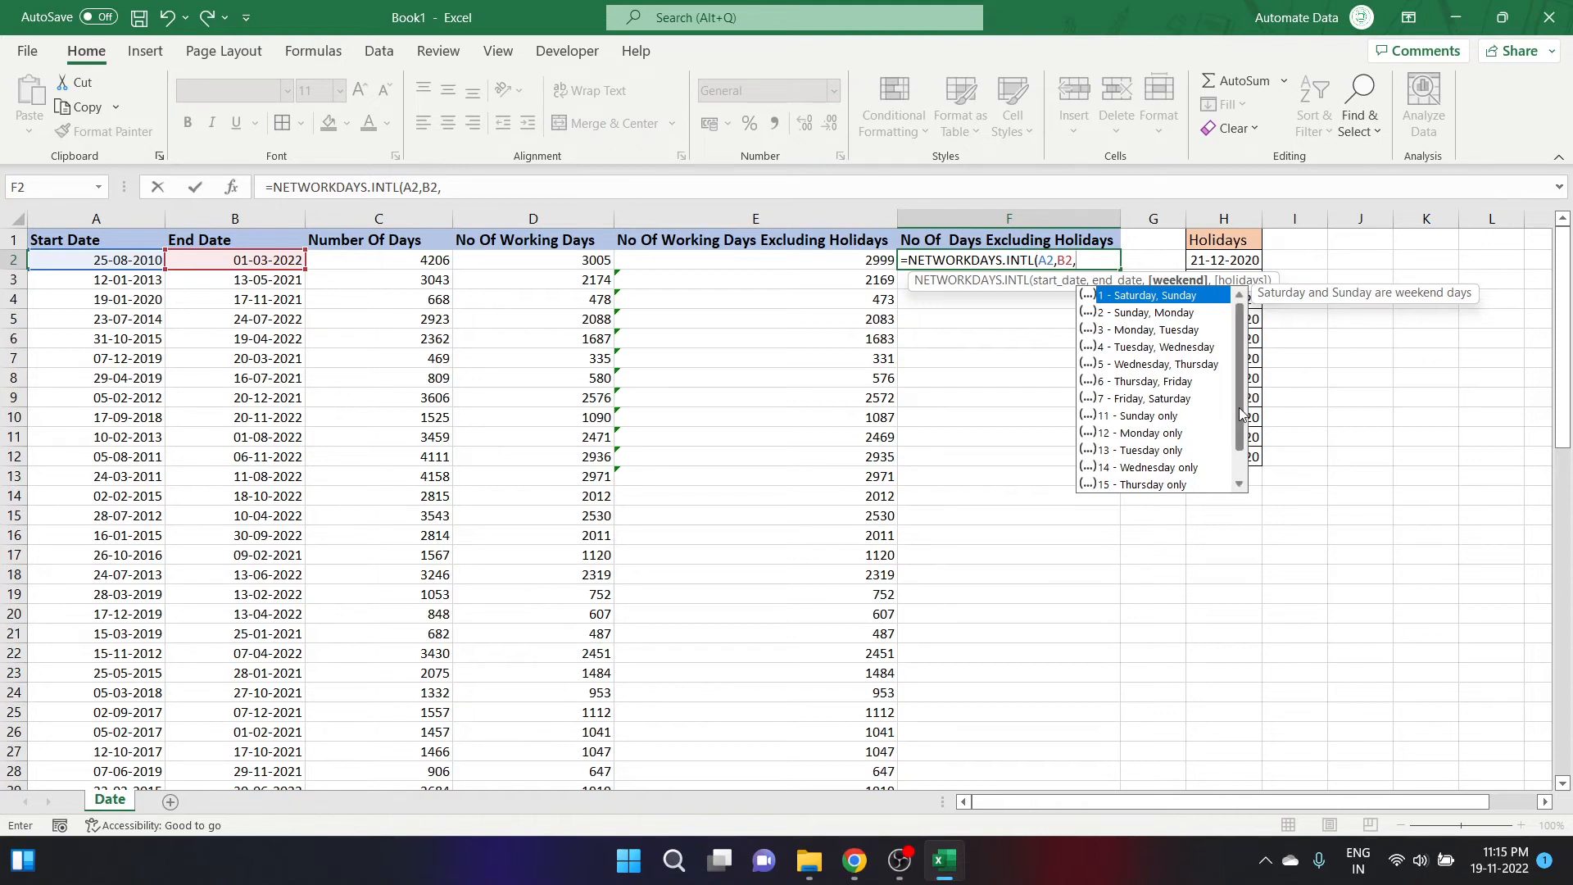
# Complete the F2 formula with weekend option 13 (Tuesday only) and the holiday range H2:H12.
pyautogui.scroll(-1, 1242, 414)
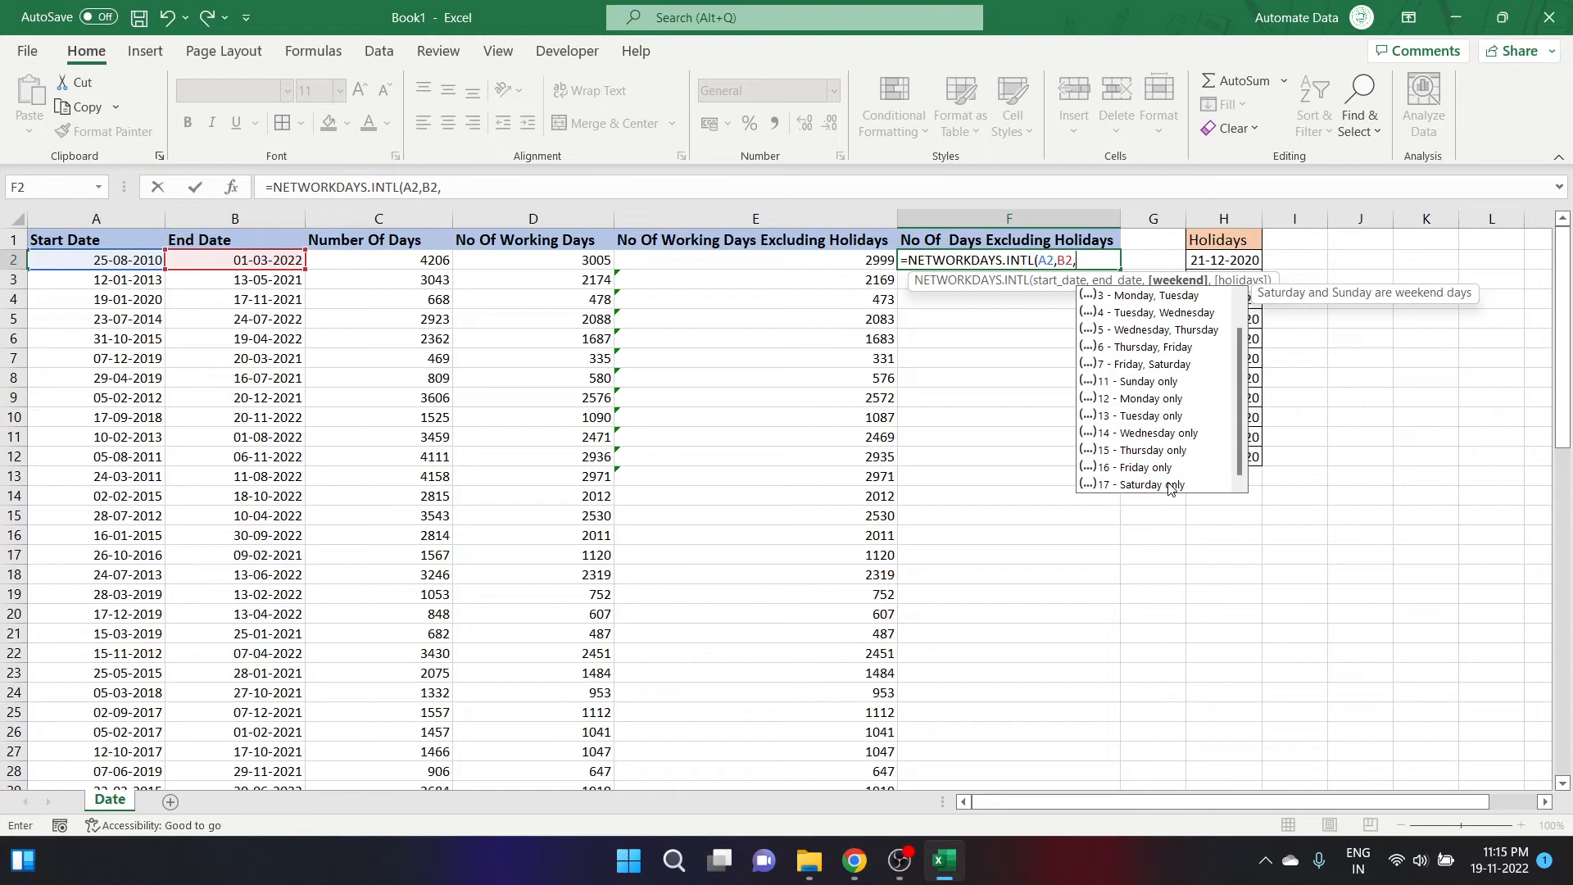
pyautogui.doubleClick(1147, 416)
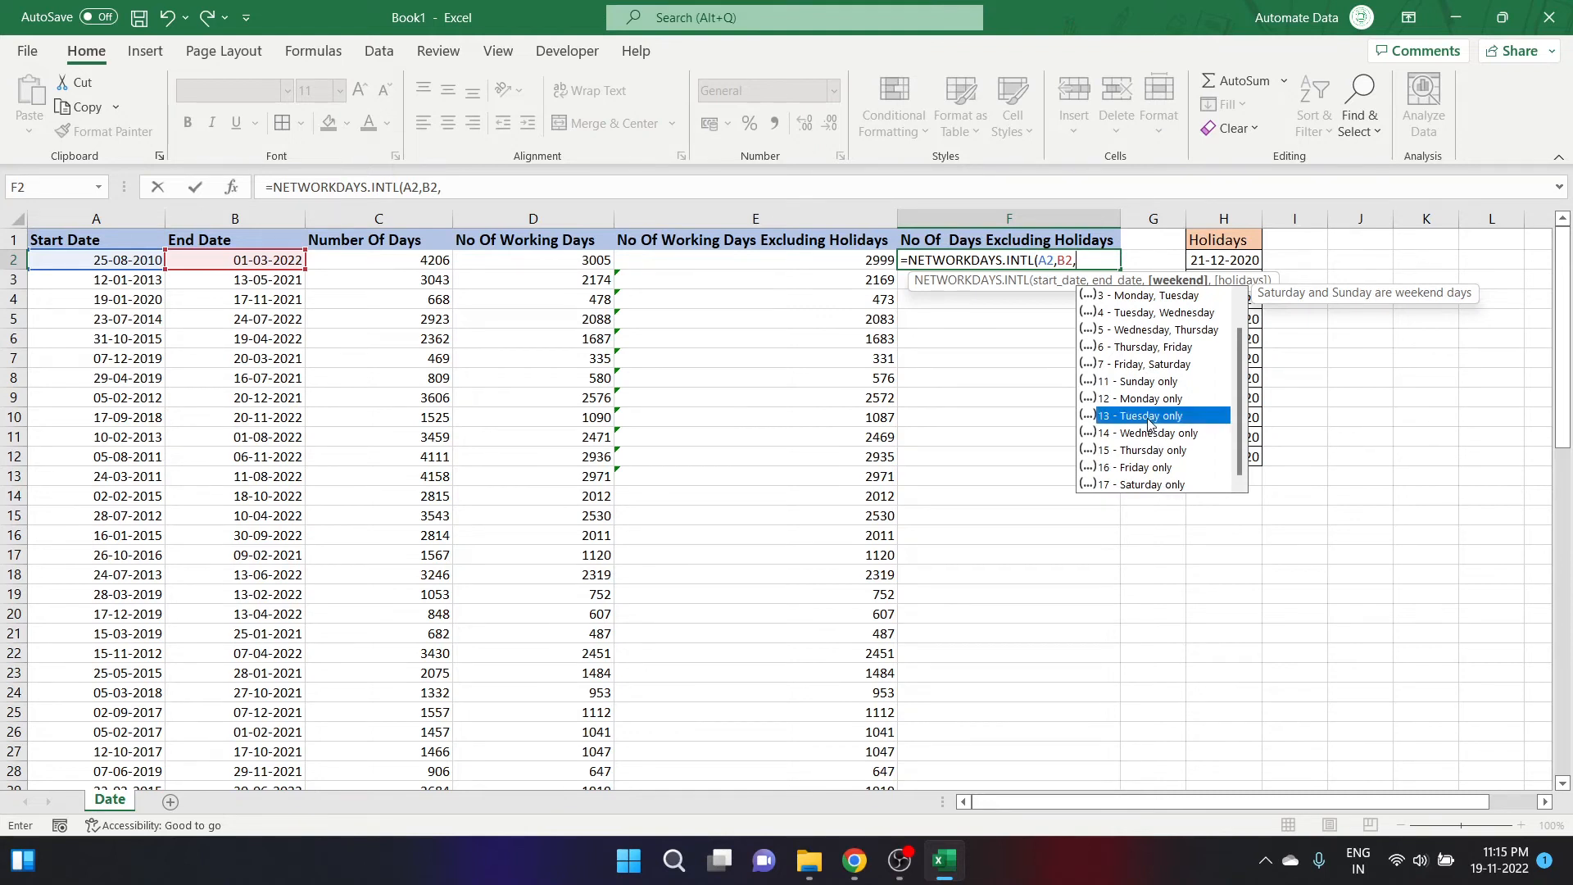
pyautogui.write(',')
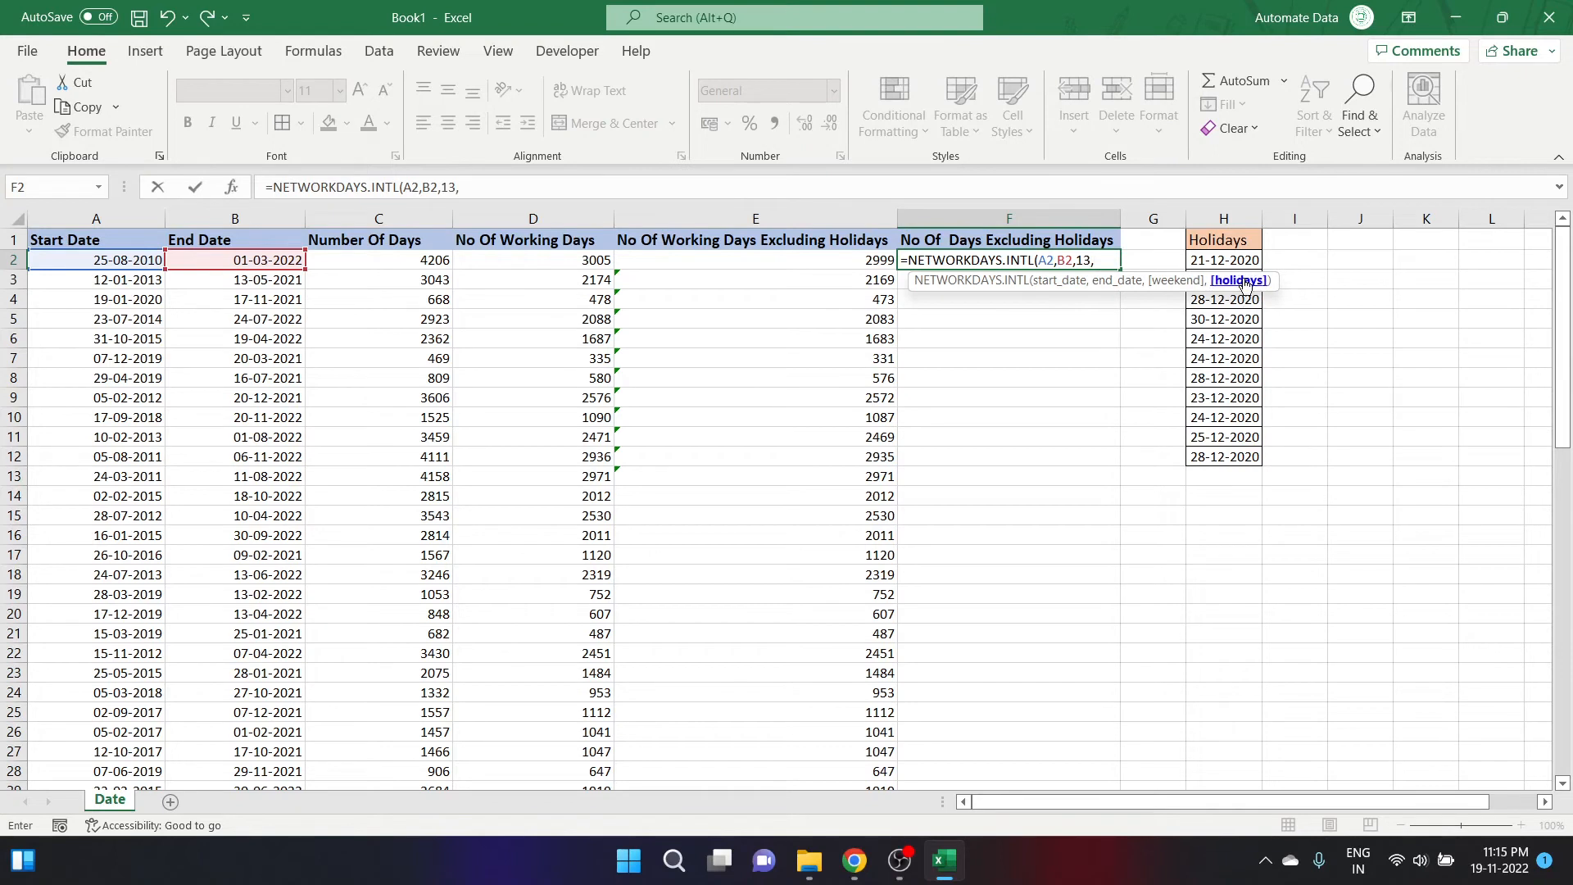
pyautogui.moveTo(1235, 259); pyautogui.dragTo(1240, 459)
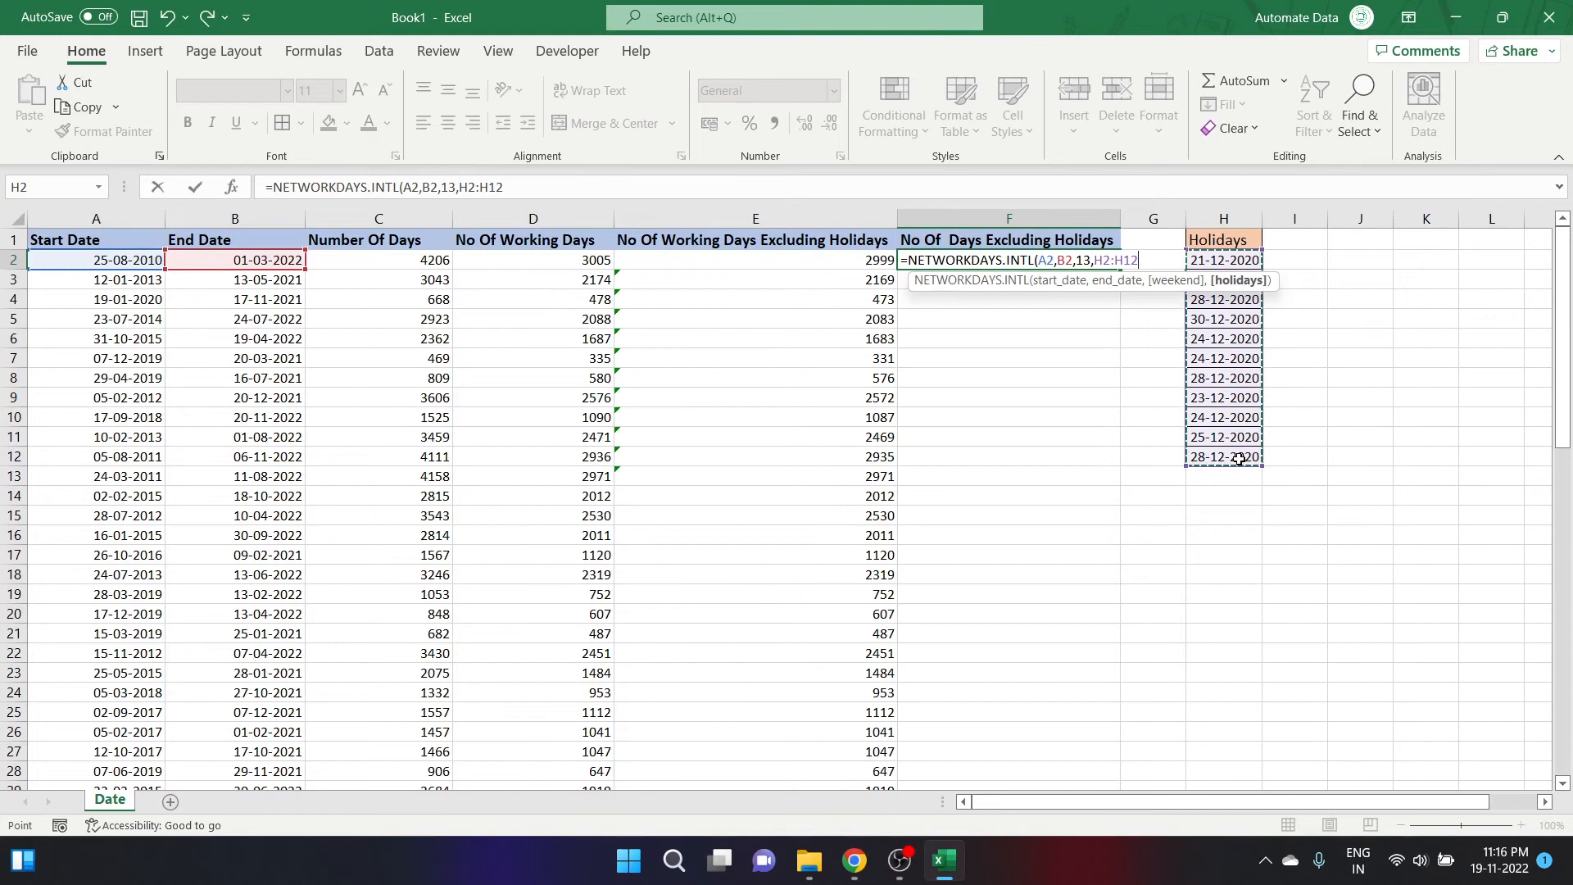
pyautogui.write(')')
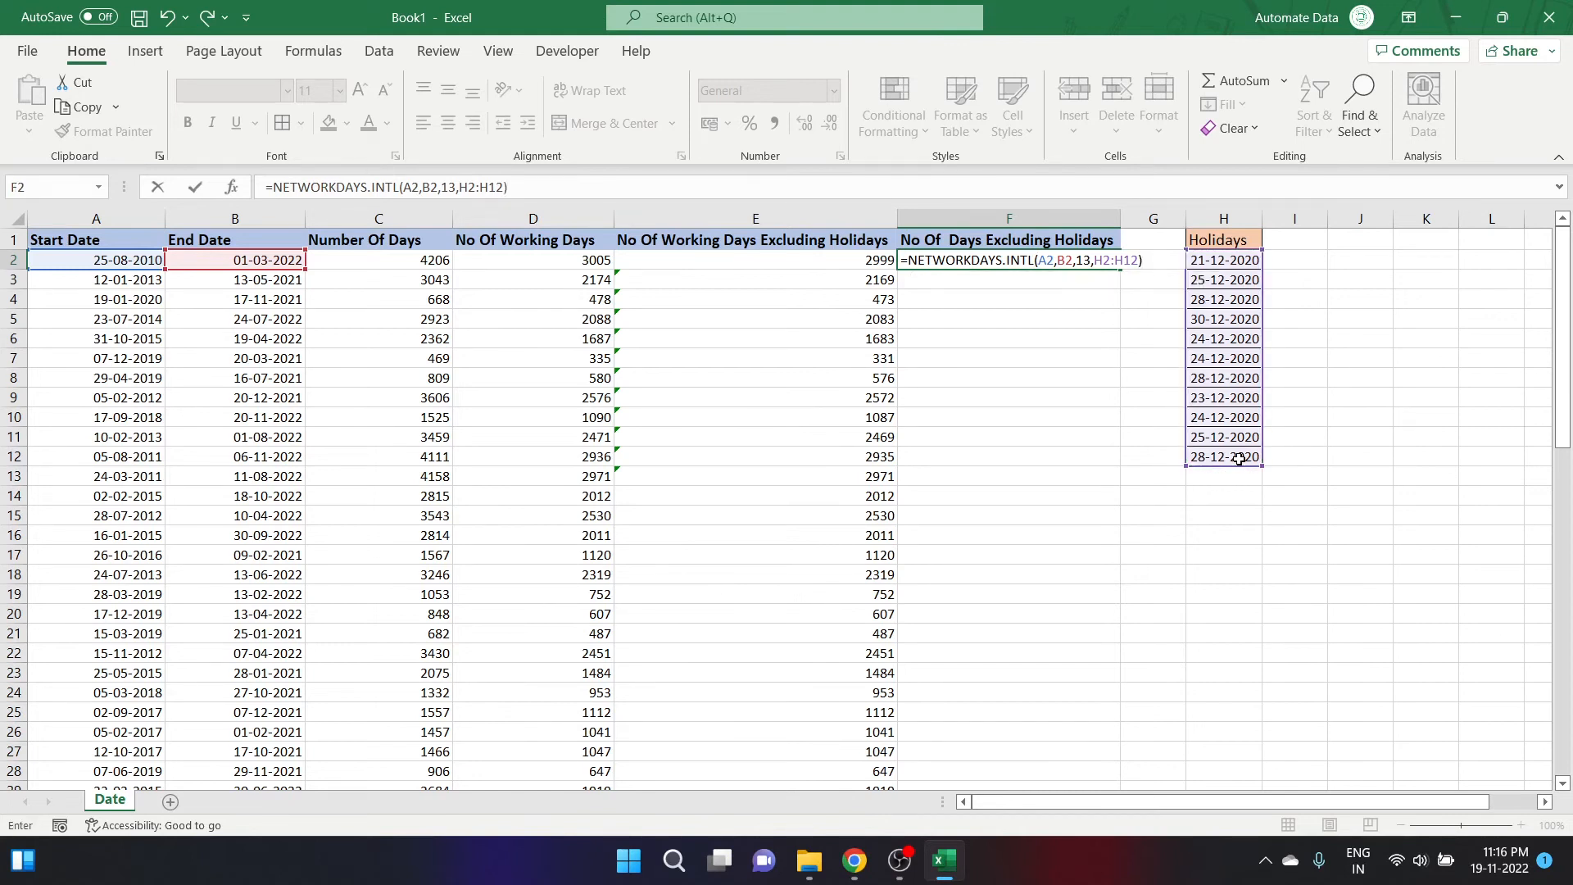
pyautogui.press('Return')
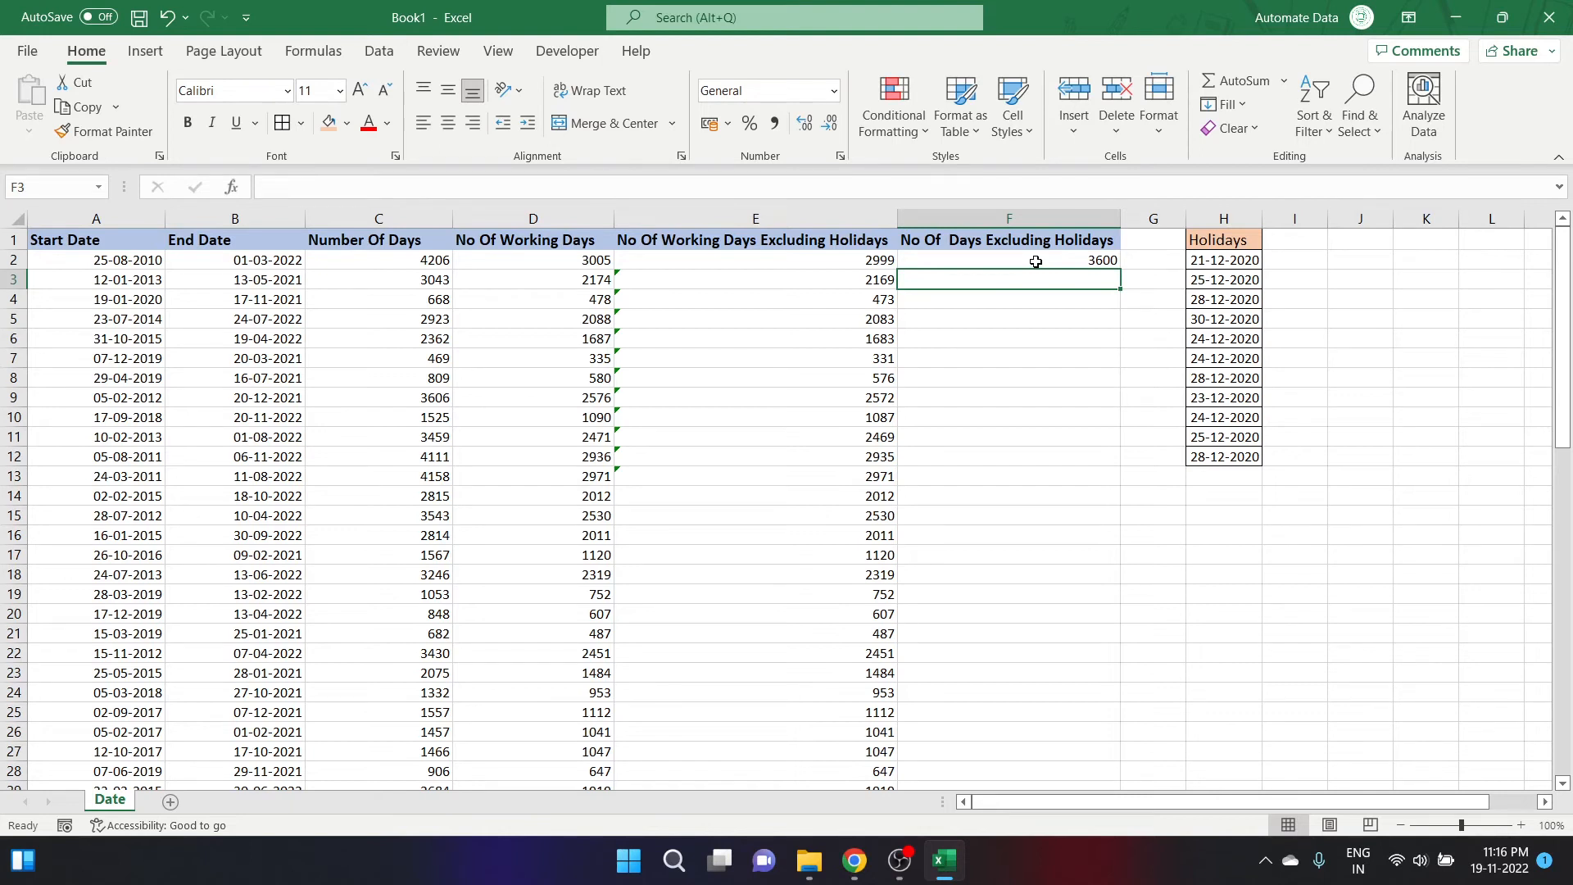
# Compare the F2 formula and result with the No Of Working Days column and the first row's start and end dates.
pyautogui.click(1016, 261)
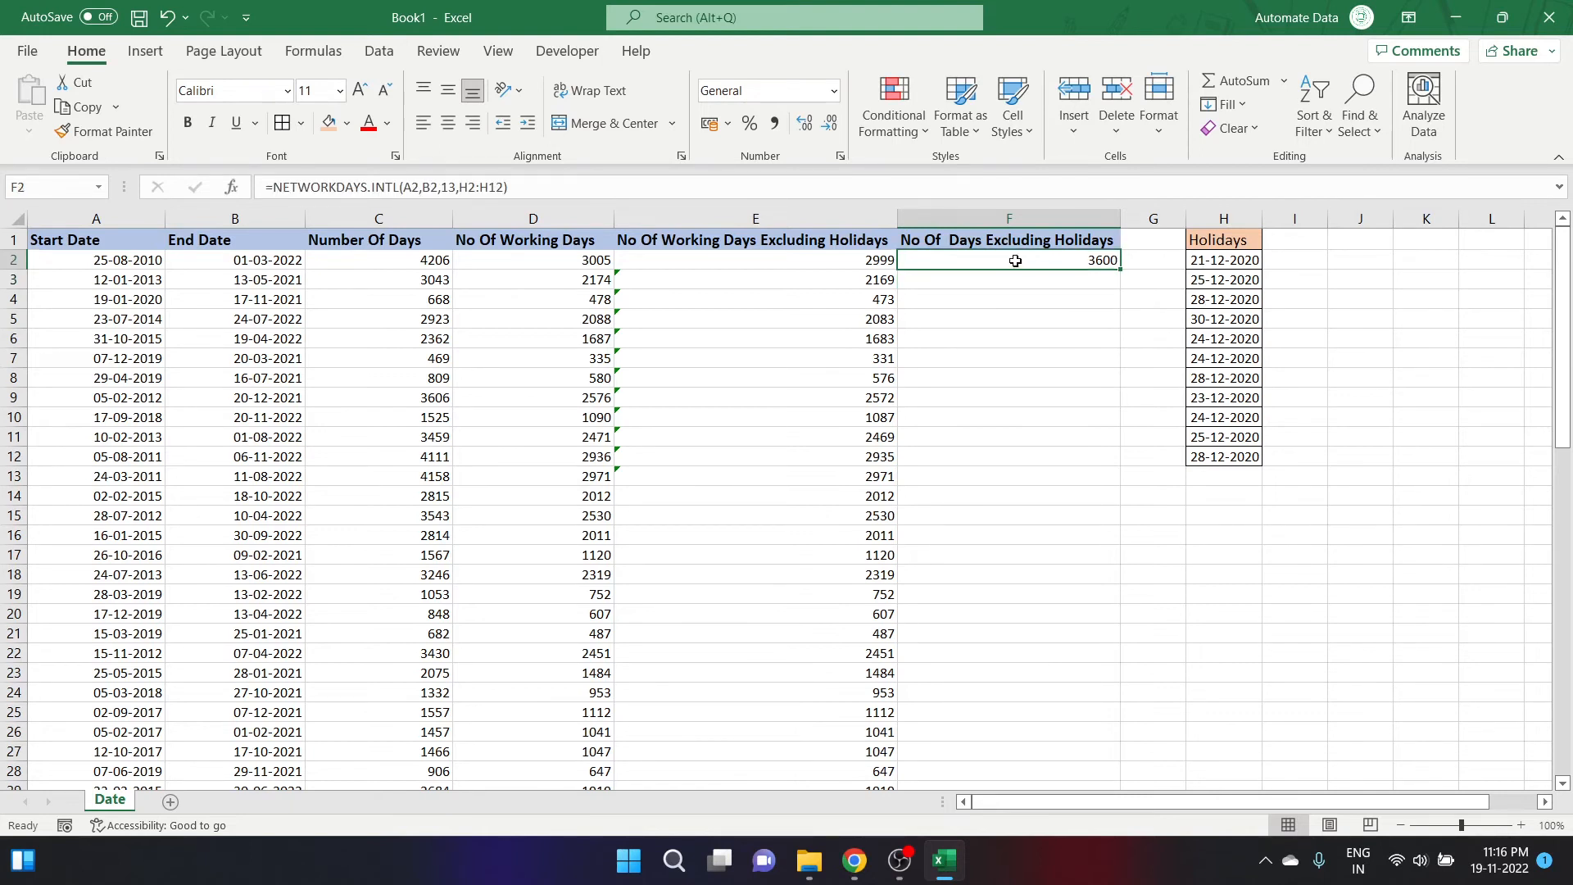
pyautogui.click(535, 263)
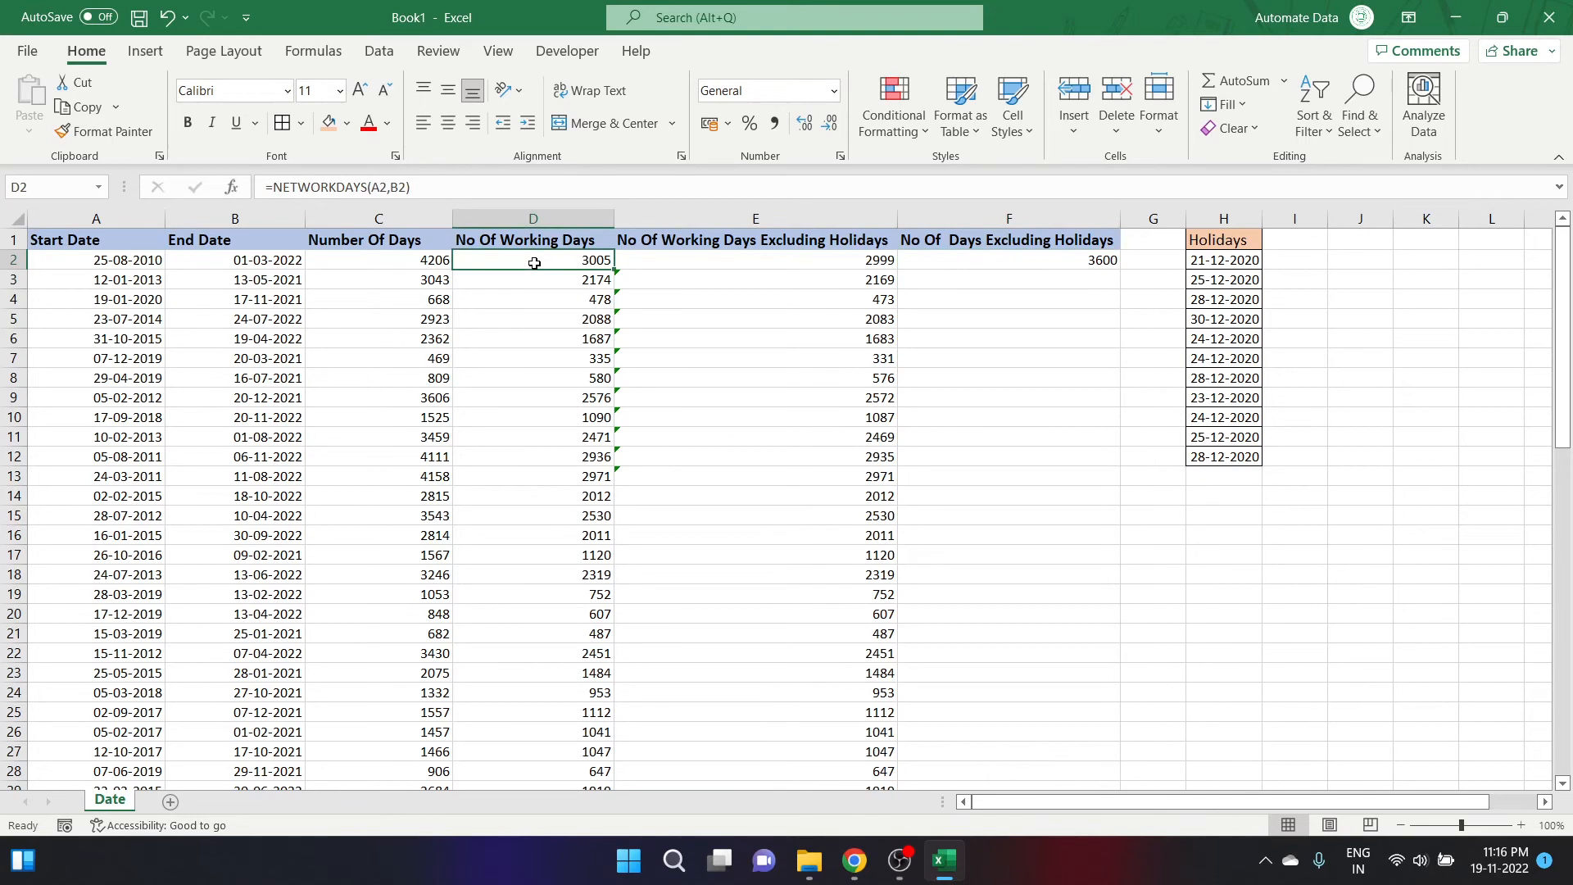
pyautogui.click(956, 266)
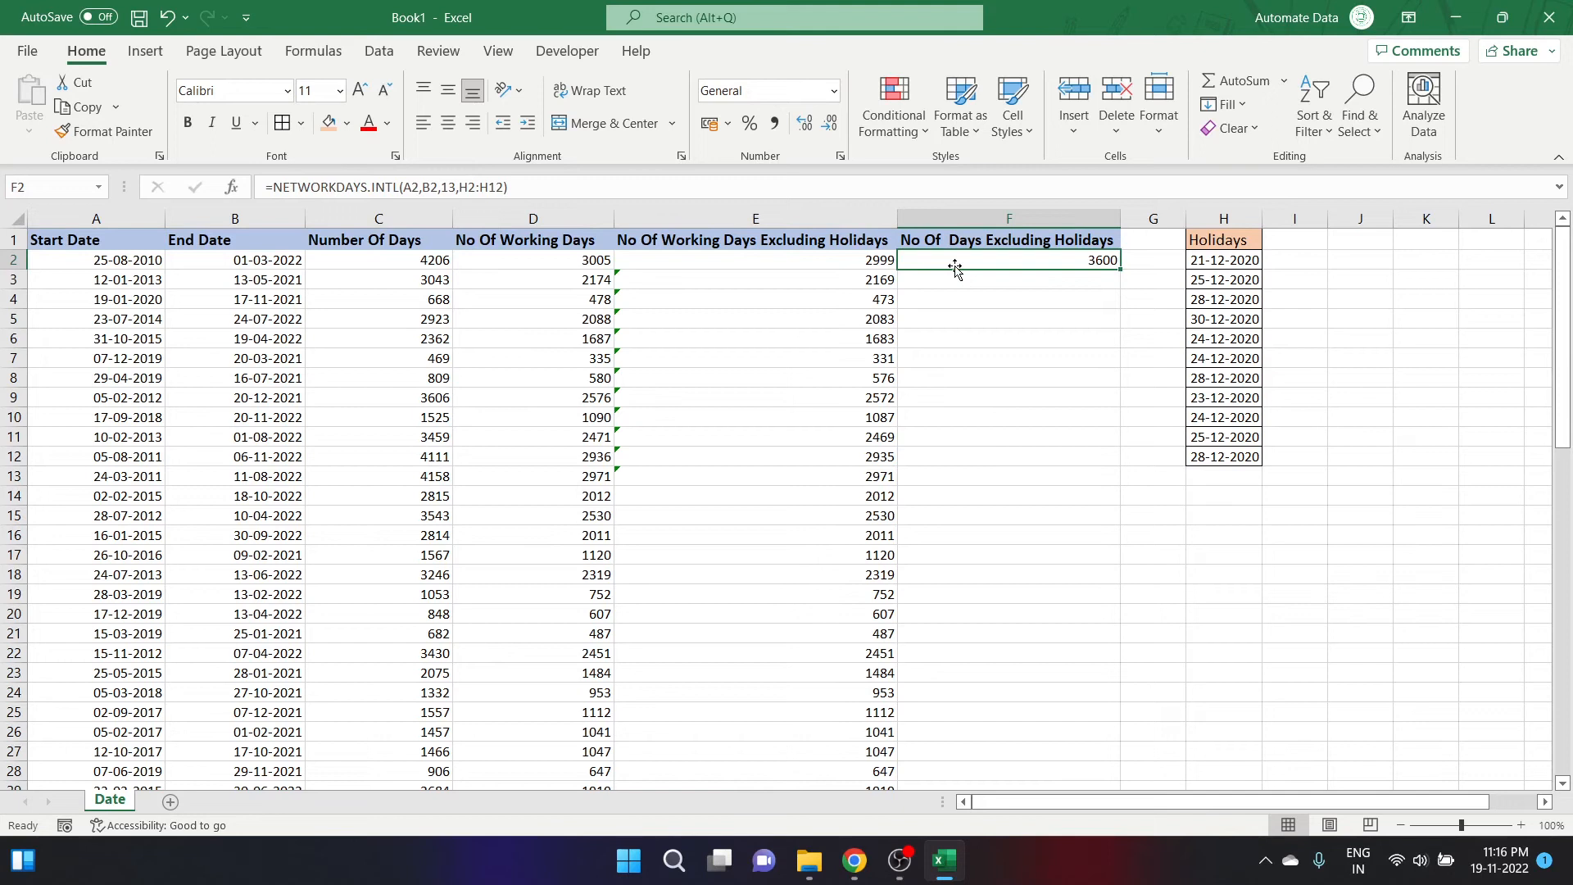
pyautogui.click(533, 216)
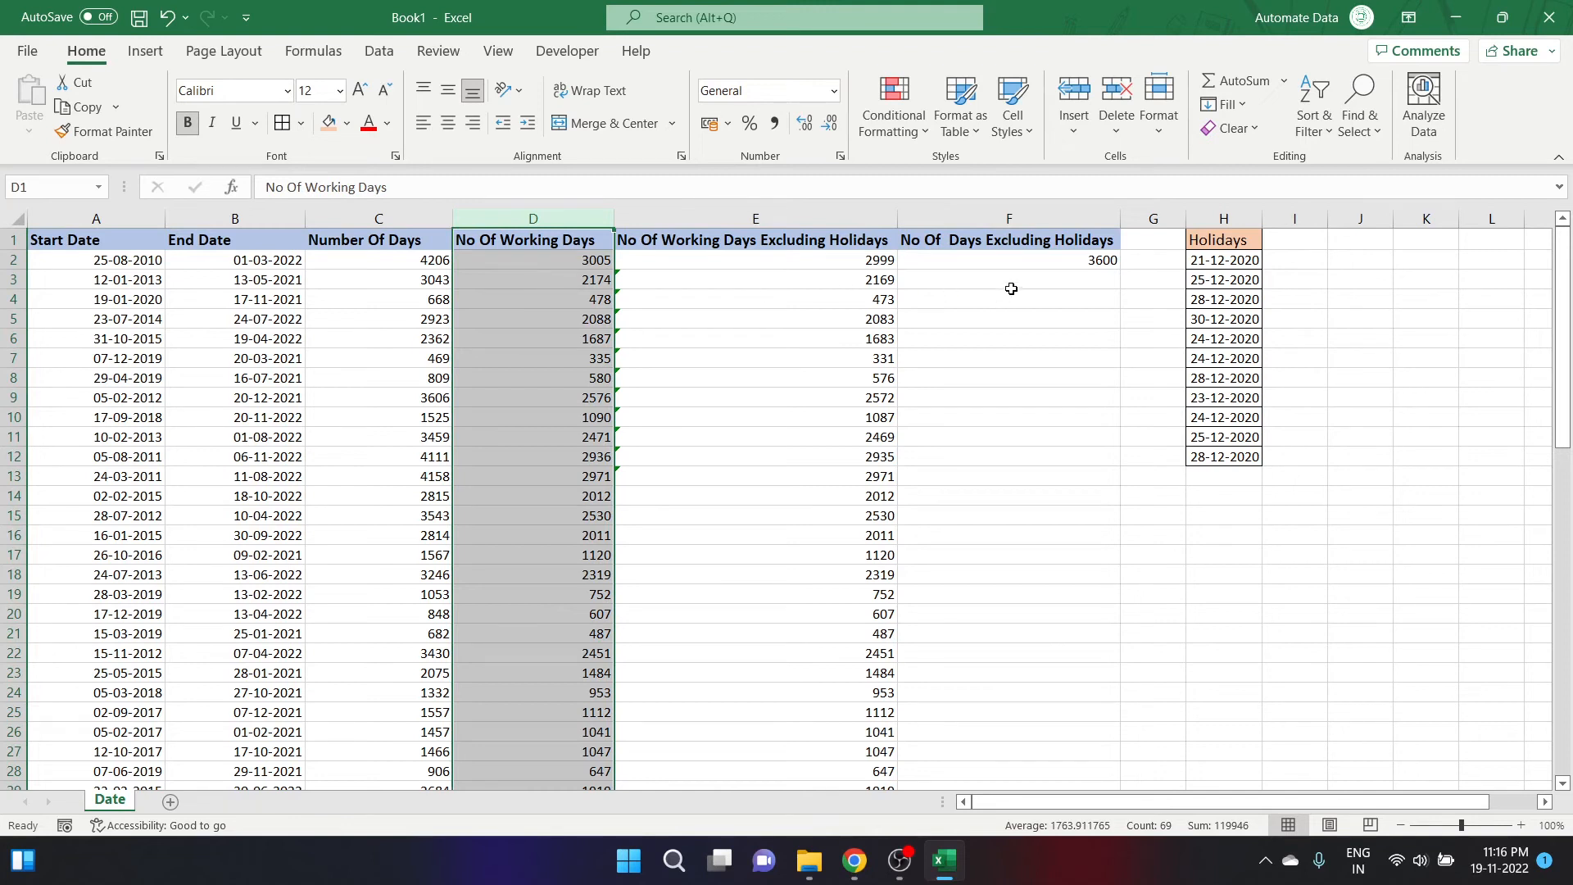
pyautogui.click(1024, 262)
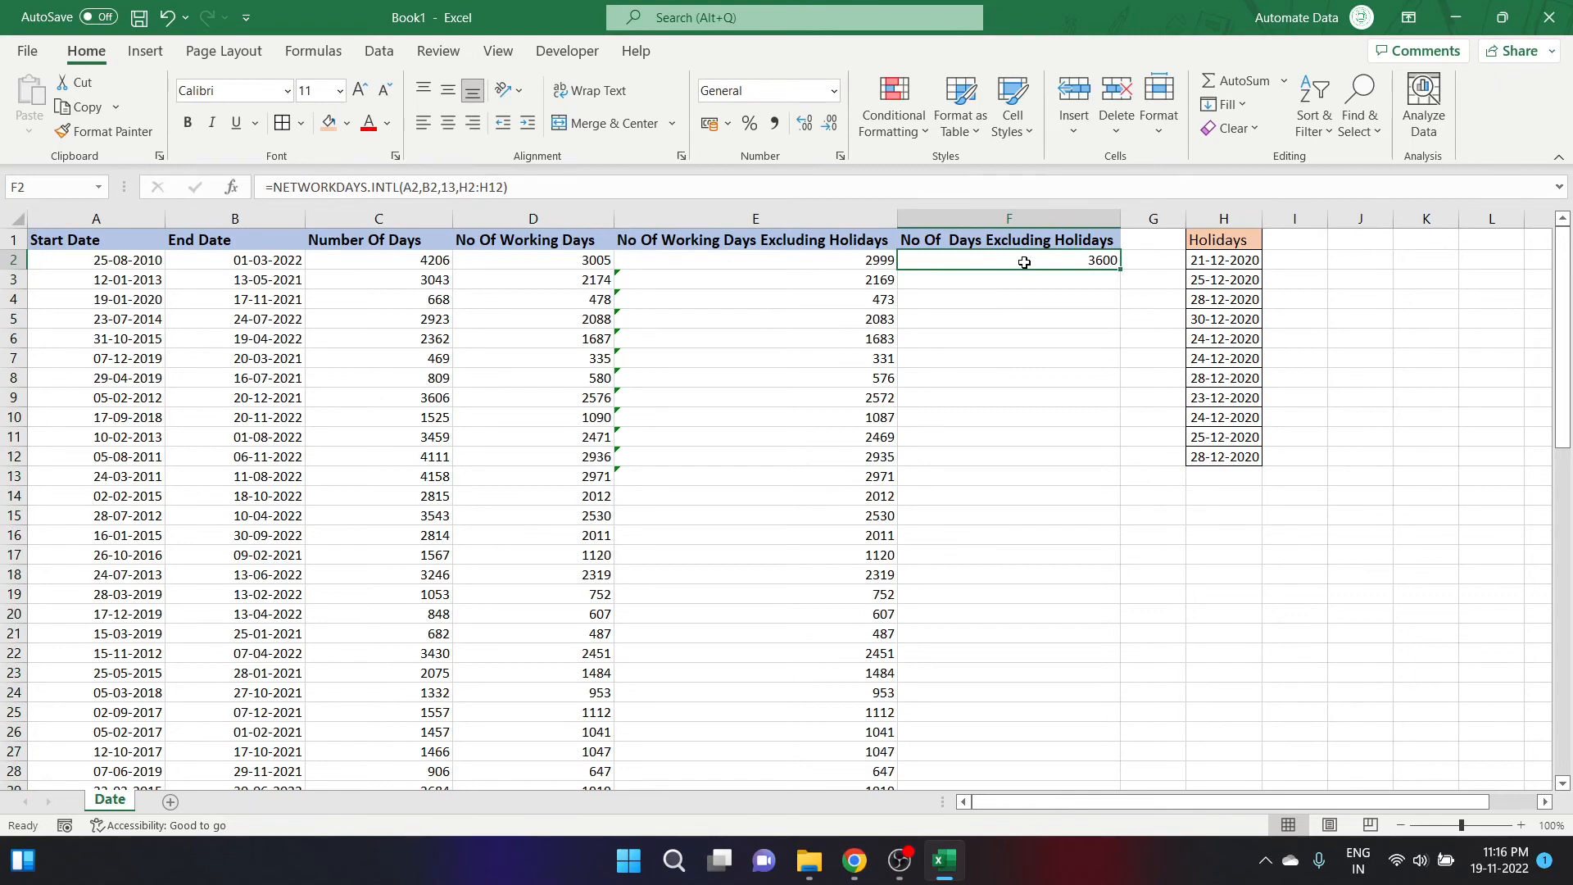
pyautogui.moveTo(136, 267); pyautogui.dragTo(226, 262)
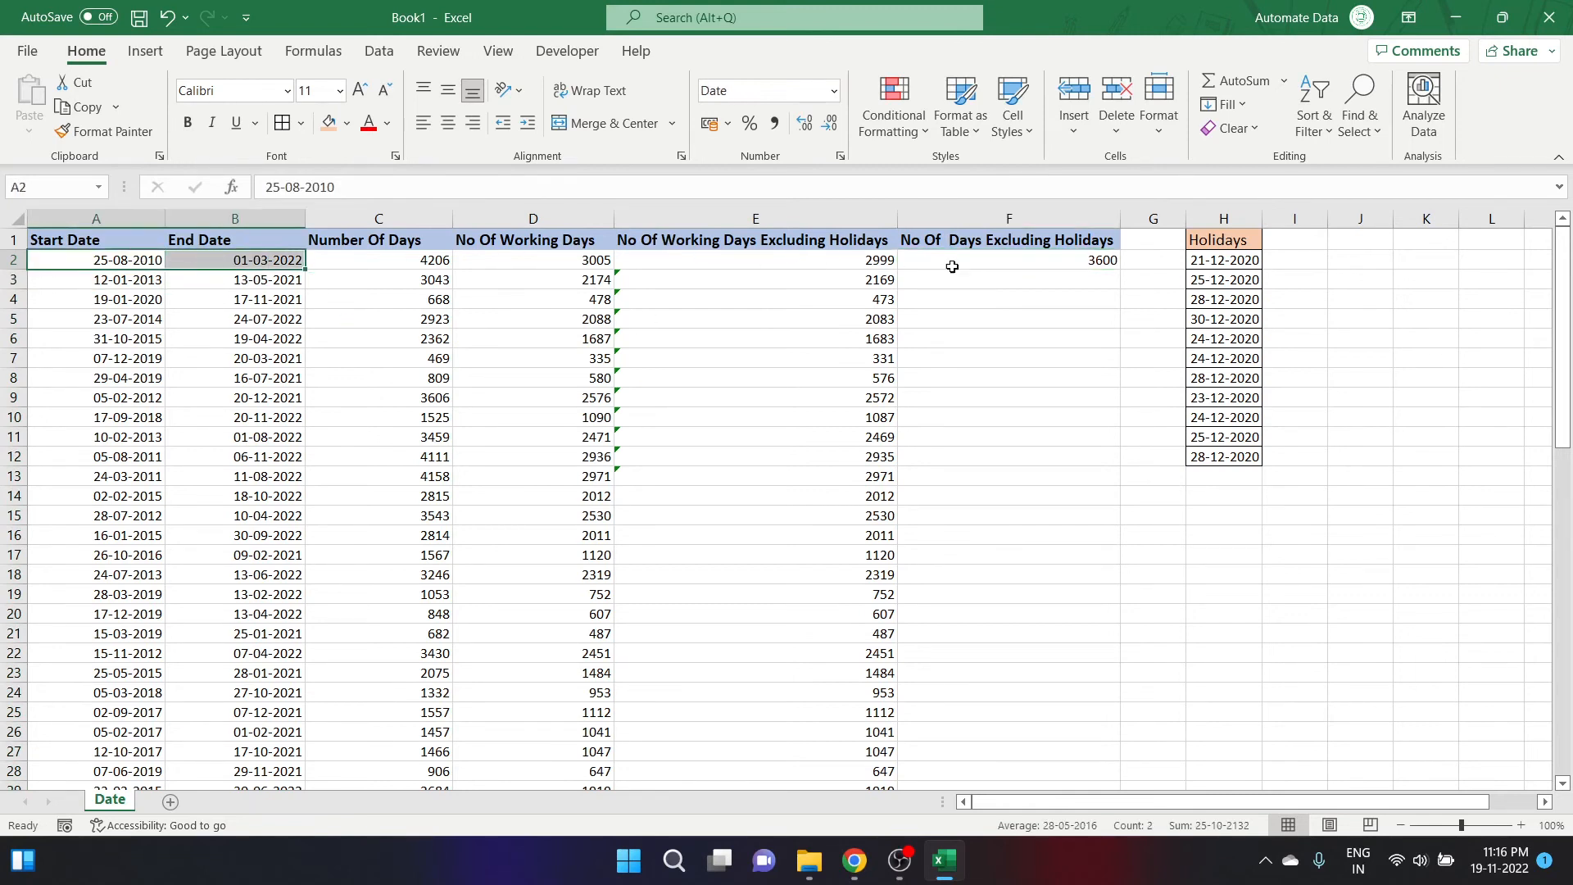
# Fill the F2 formula down the No Of Days Excluding Holidays column for all rows.
pyautogui.click(1028, 266)
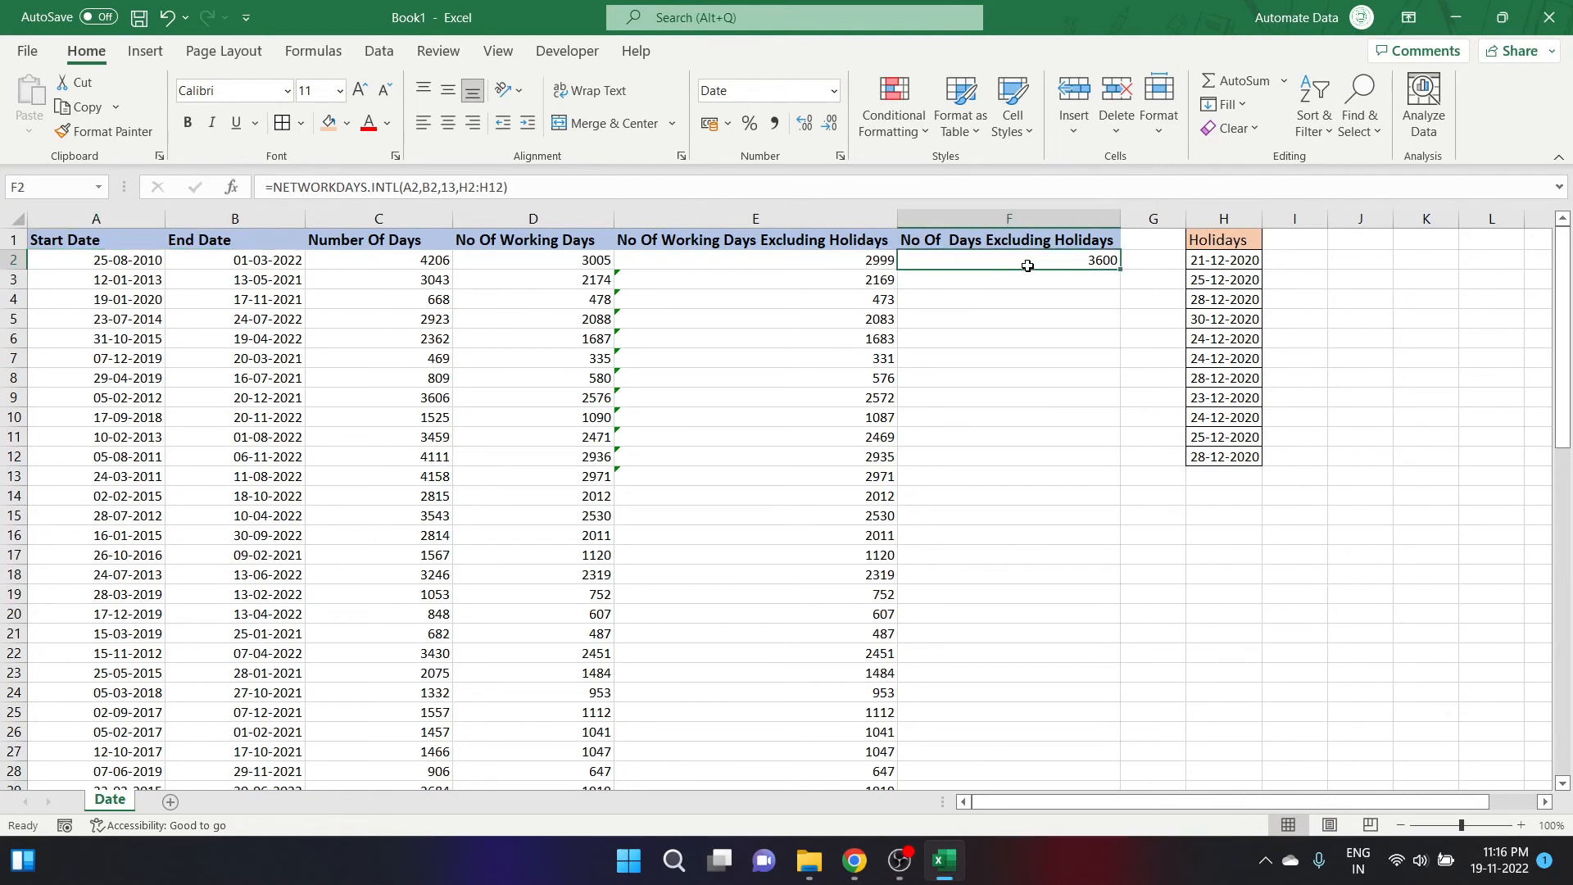
pyautogui.doubleClick(1121, 271)
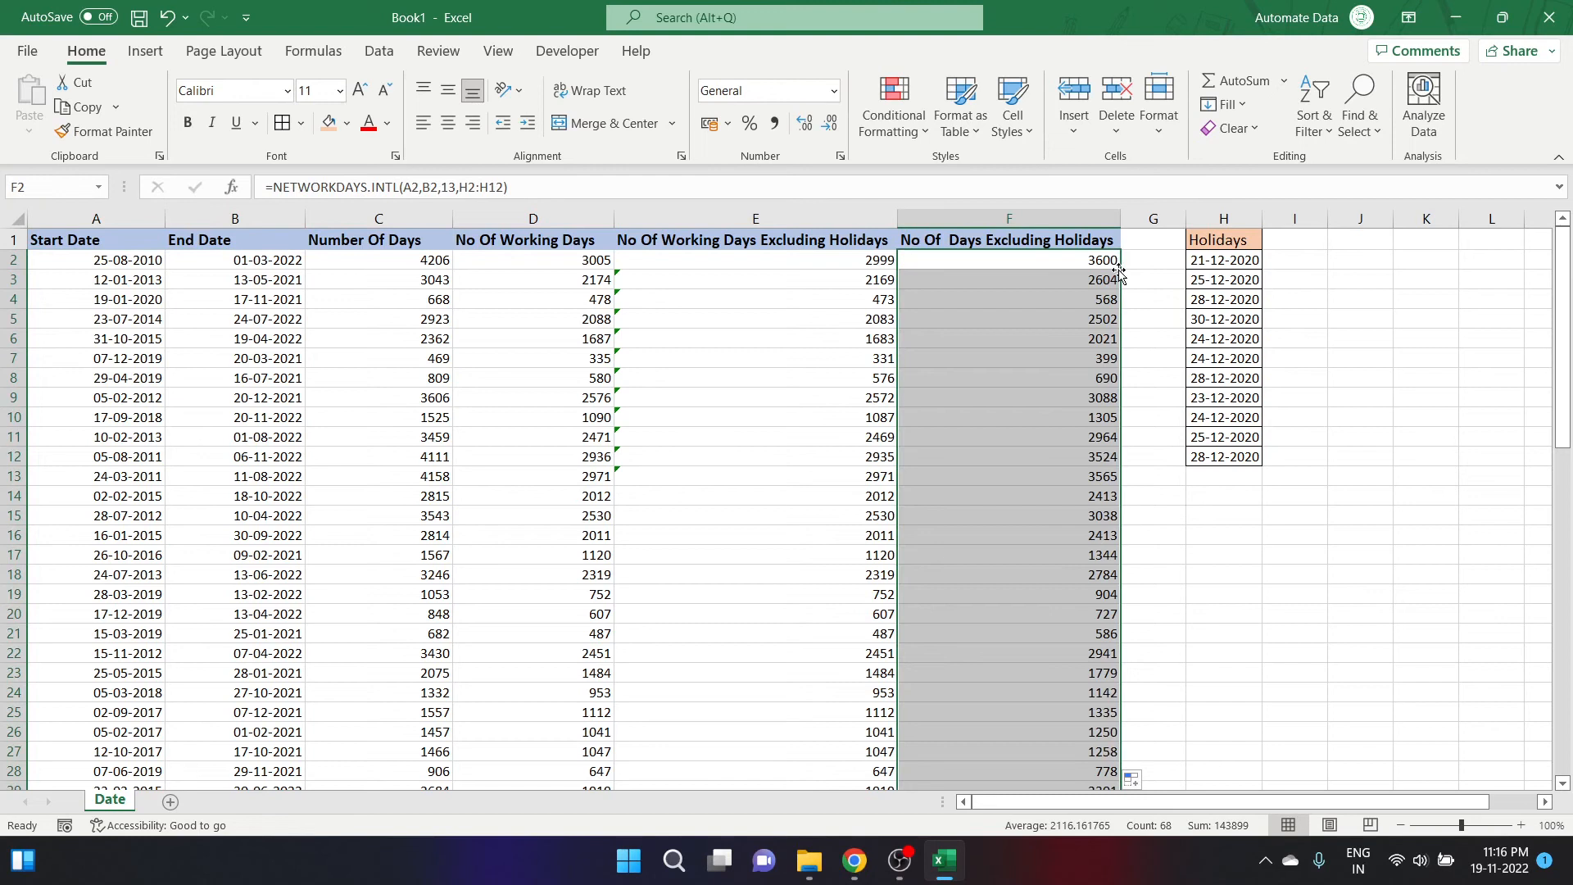
pyautogui.click(1212, 671)
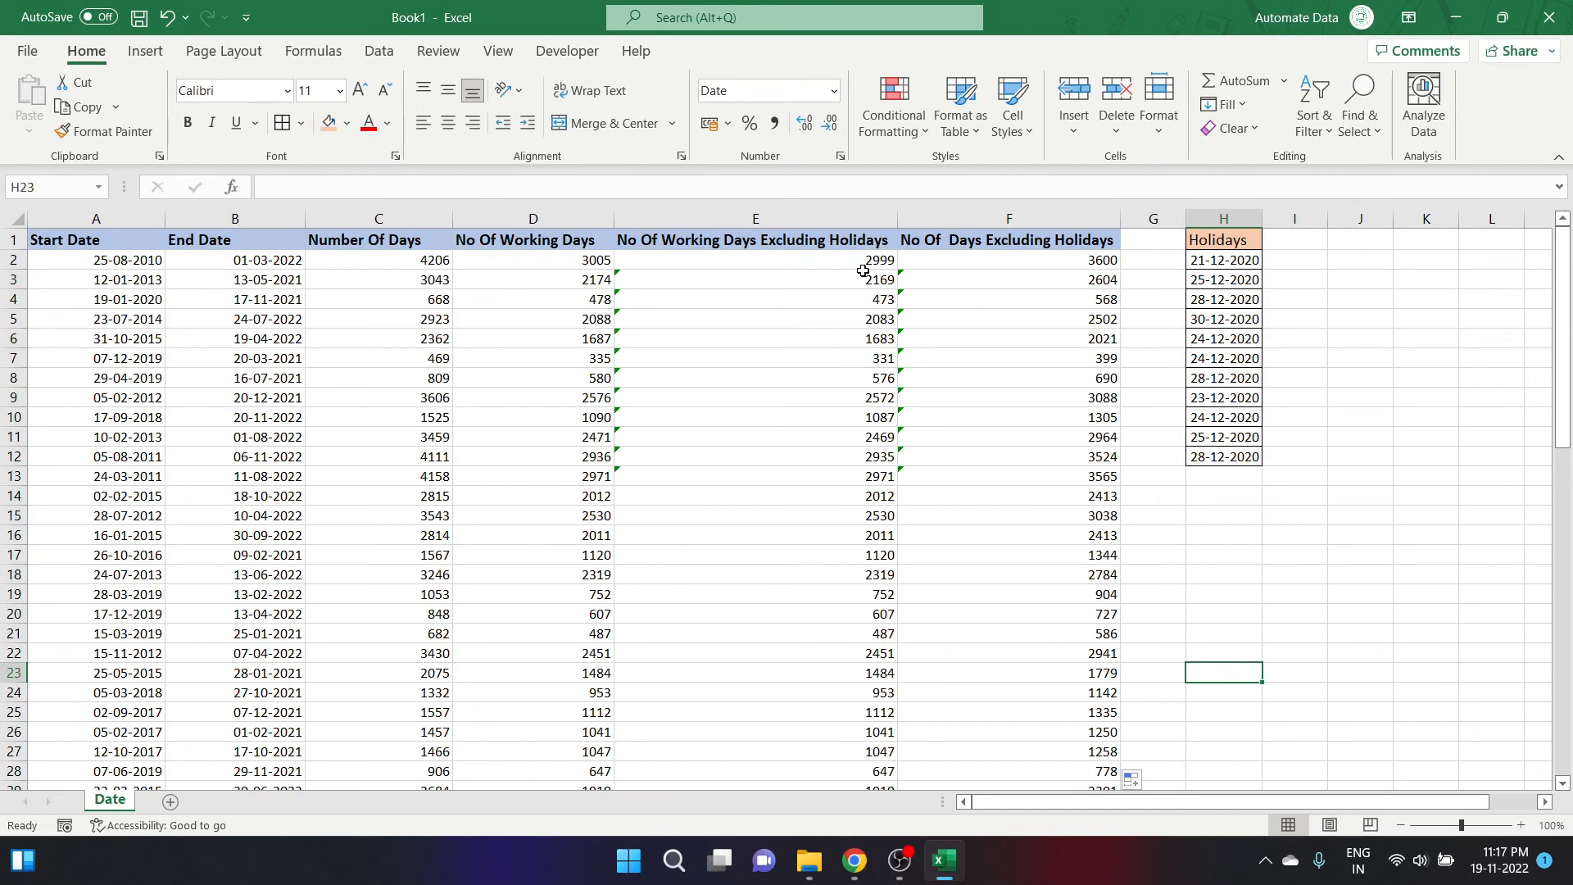
# Review the holiday dates in H2:H12 against the first row's start and end dates.
pyautogui.moveTo(1229, 260); pyautogui.dragTo(1220, 458)
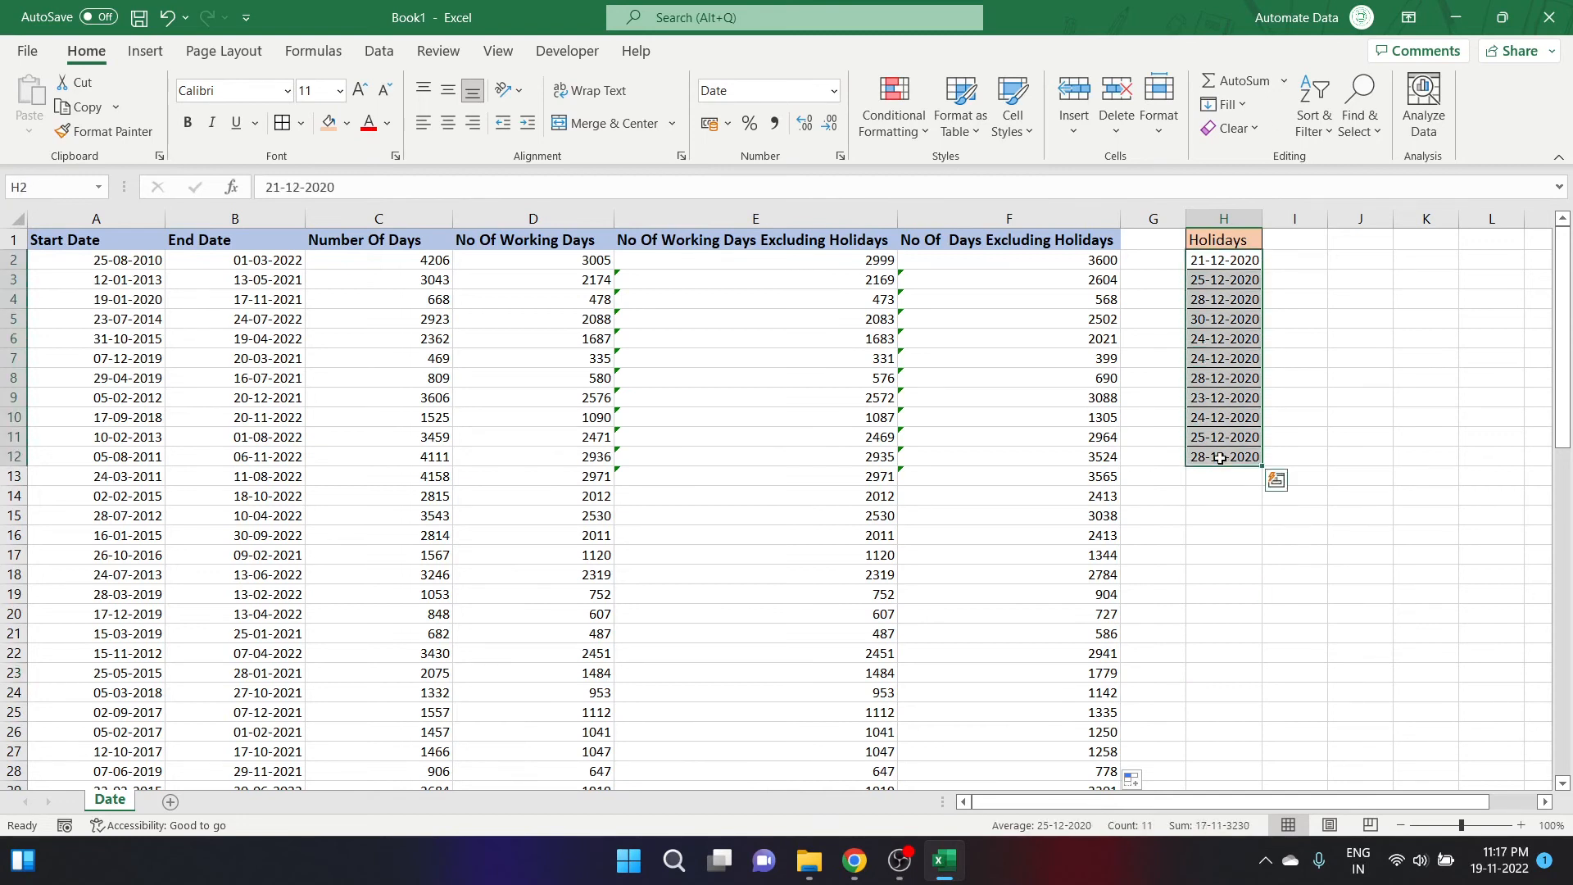
pyautogui.moveTo(1215, 260); pyautogui.dragTo(1215, 449)
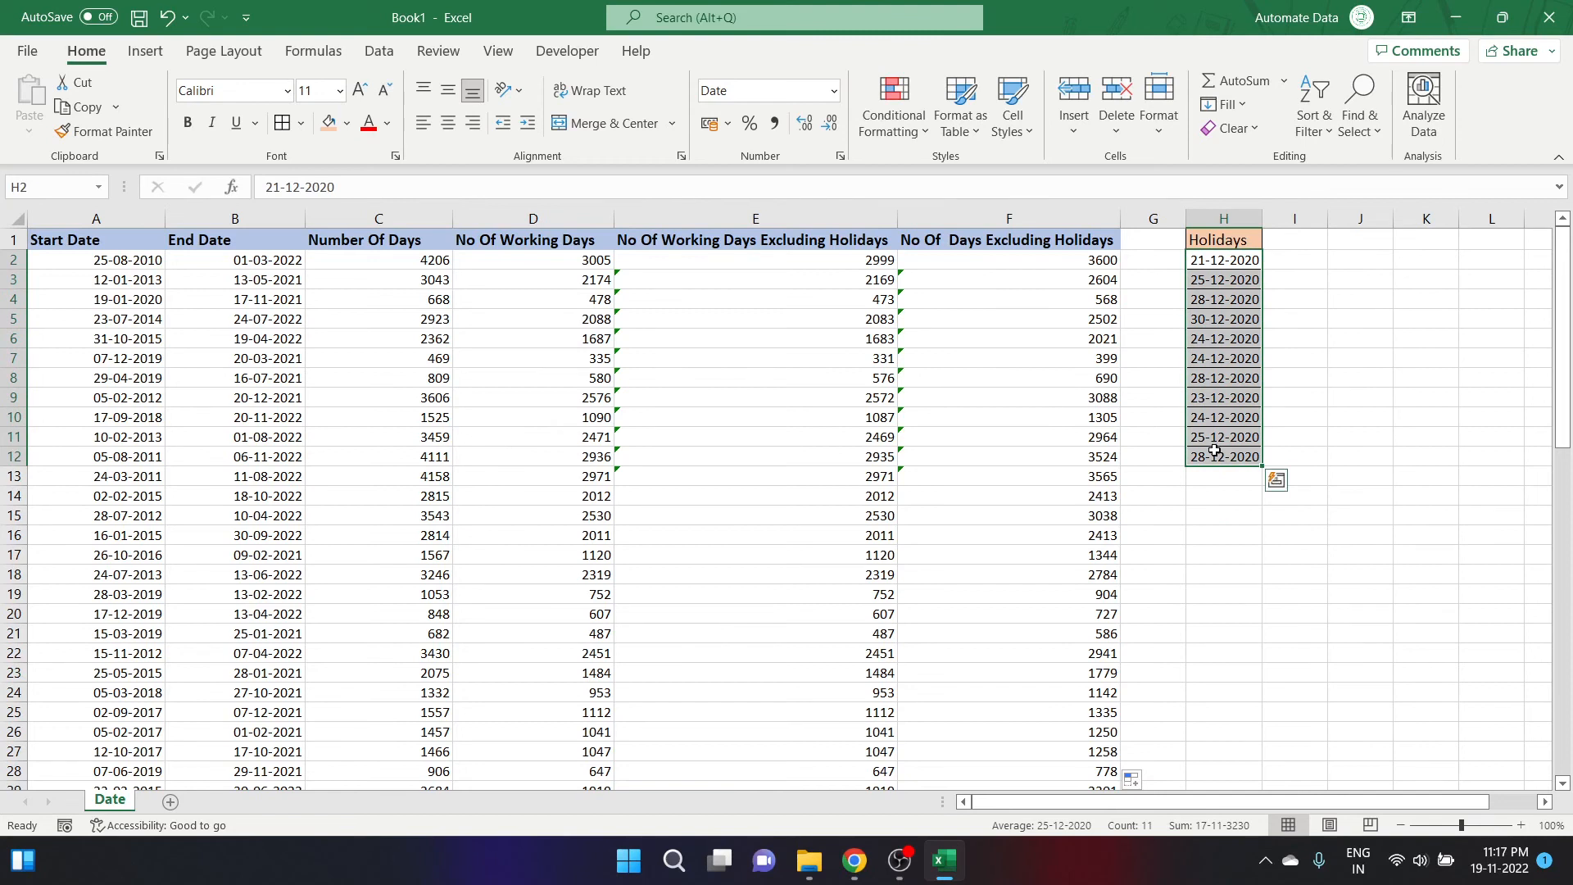
pyautogui.click(121, 263)
pyautogui.click(174, 262)
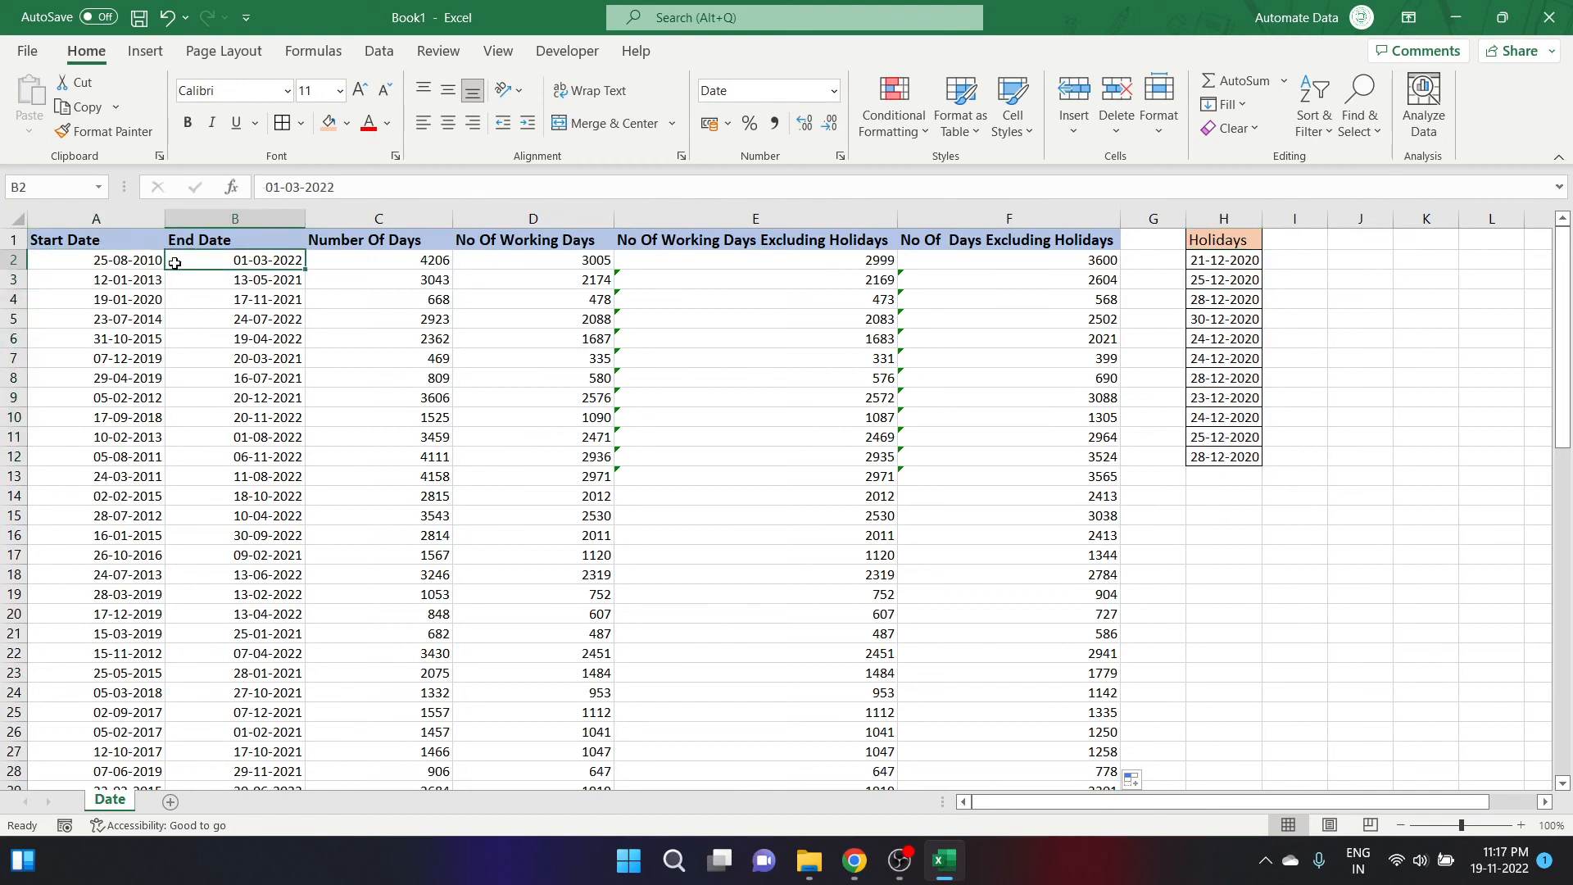
pyautogui.click(1231, 464)
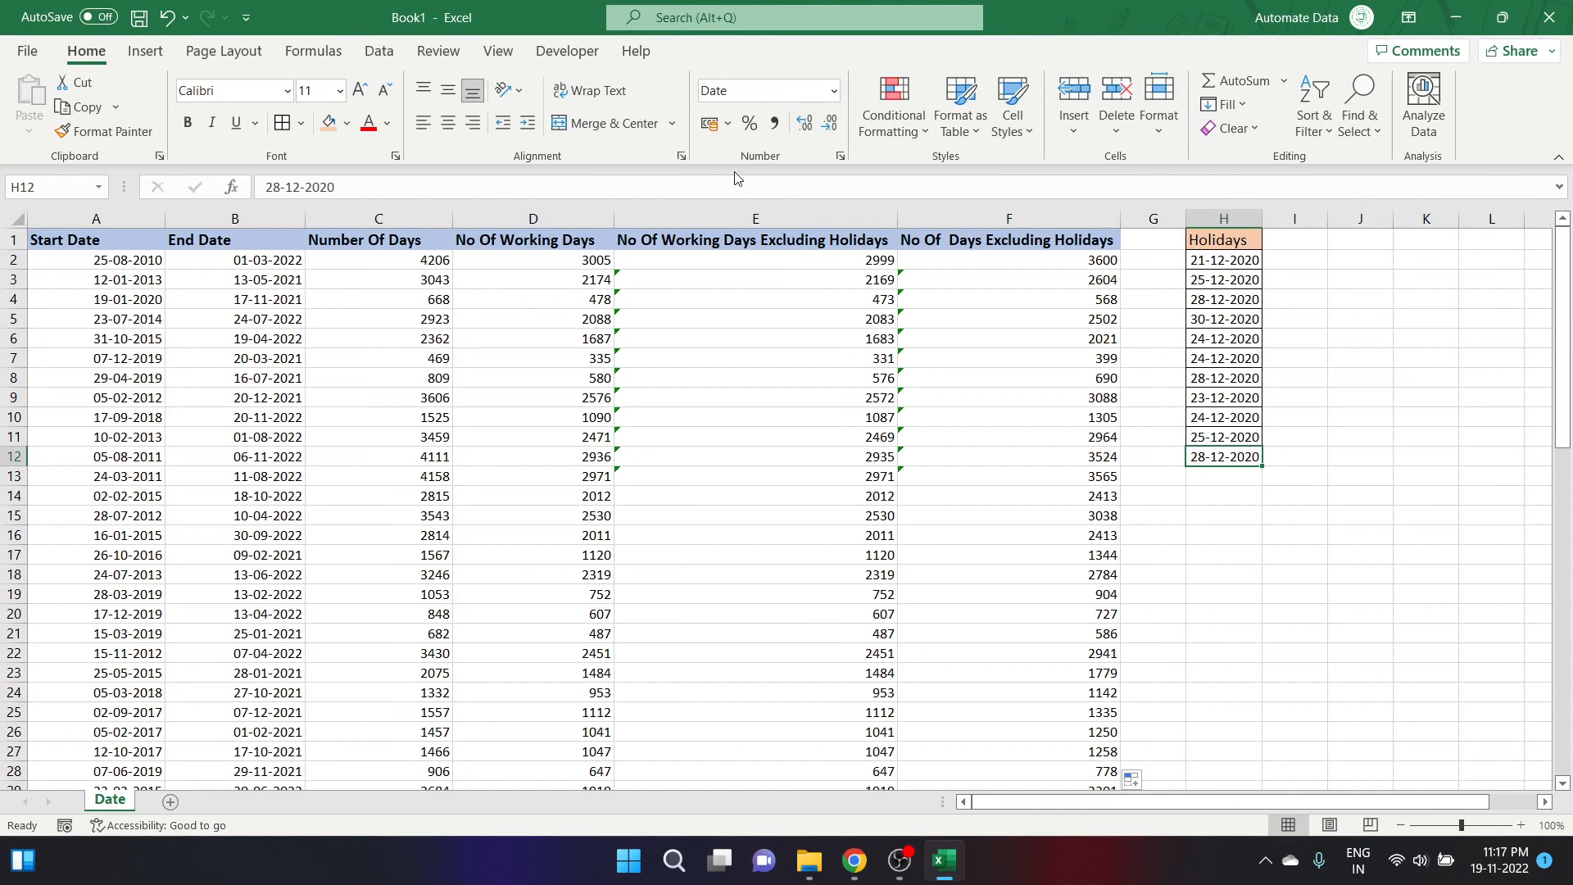
pyautogui.click(1210, 256)
pyautogui.moveTo(1210, 254); pyautogui.dragTo(1211, 381)
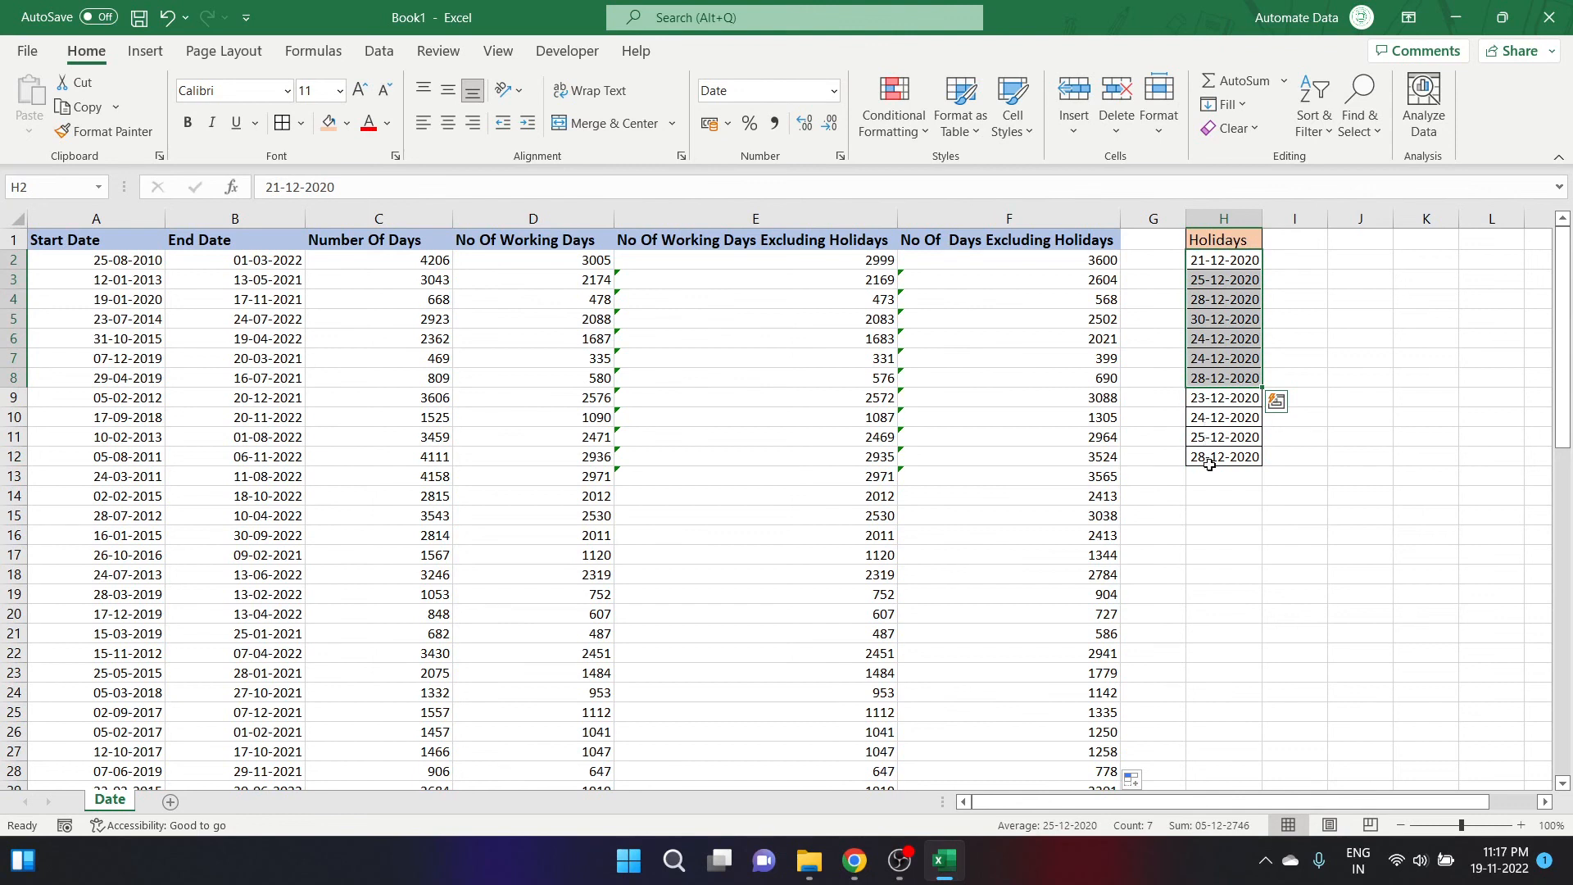
pyautogui.click(1242, 473)
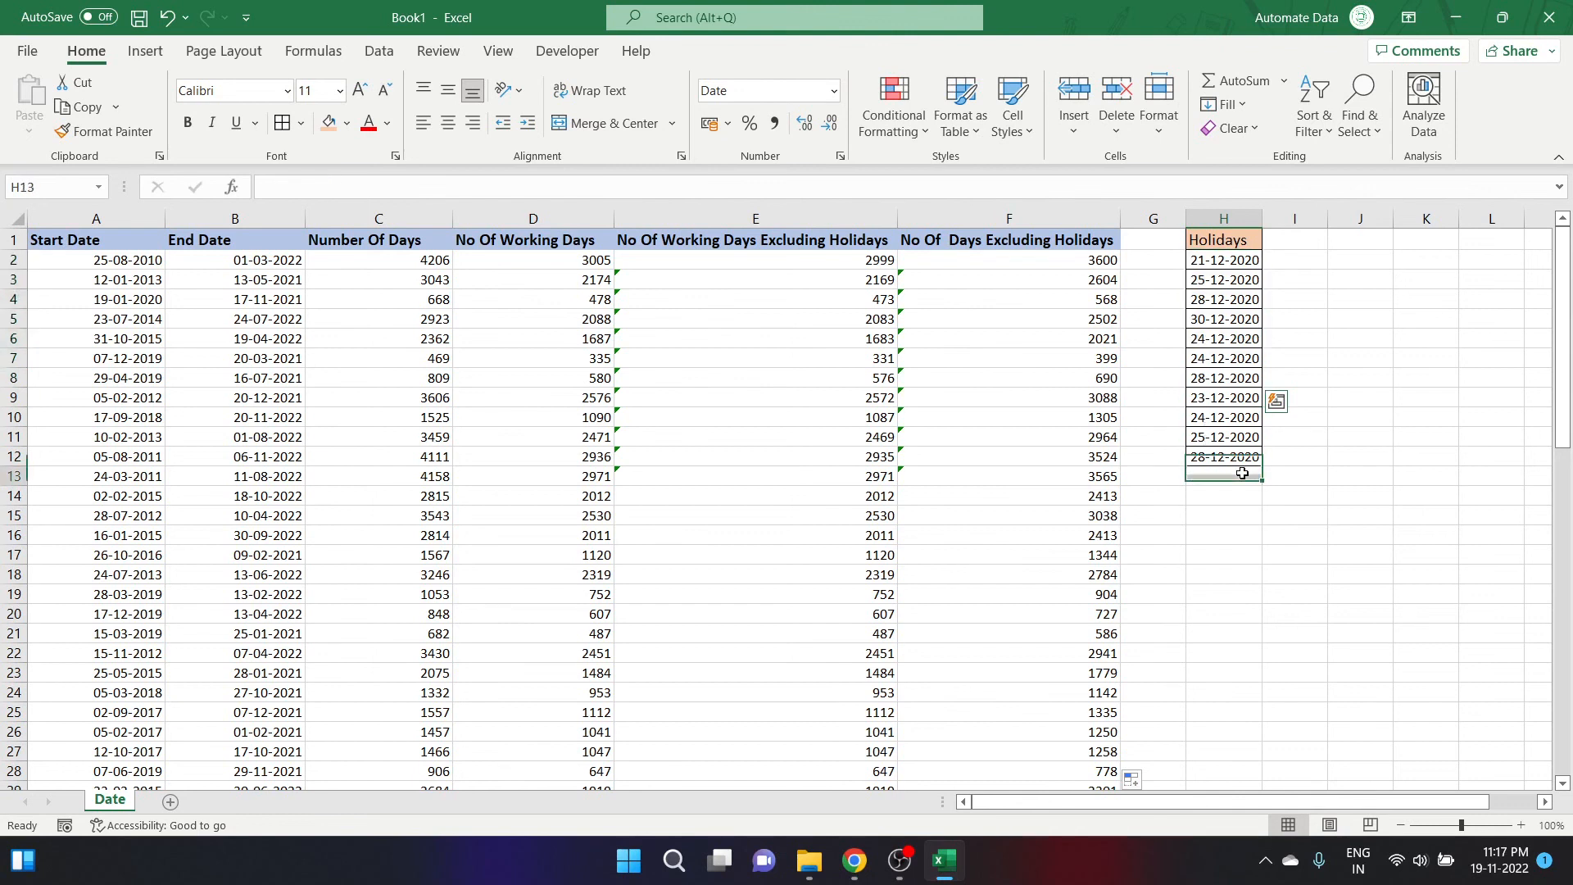